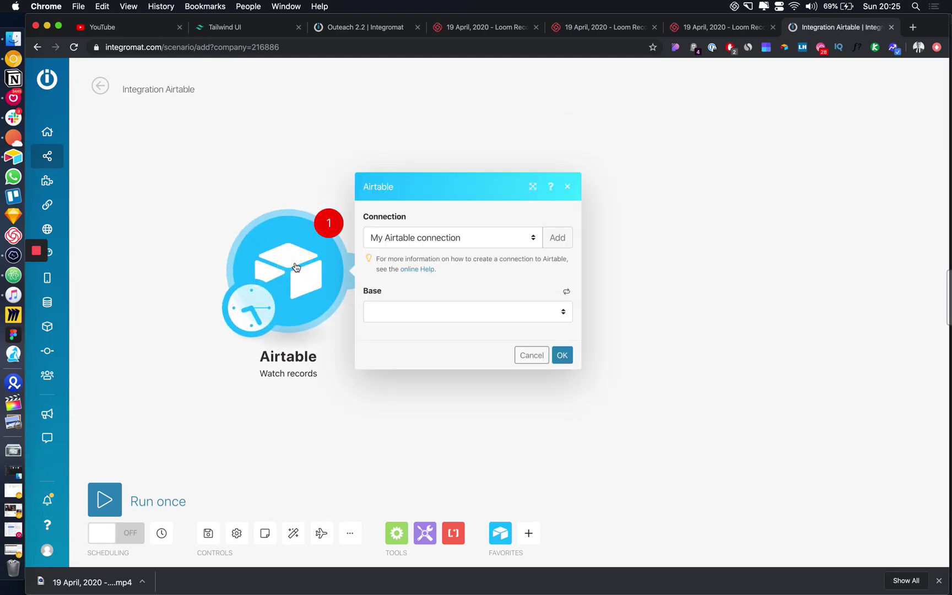
# Choose the Centralized Database Test base and its Database table in the Airtable trigger
pyautogui.click(493, 321)
pyautogui.scroll(10, 473, 434)
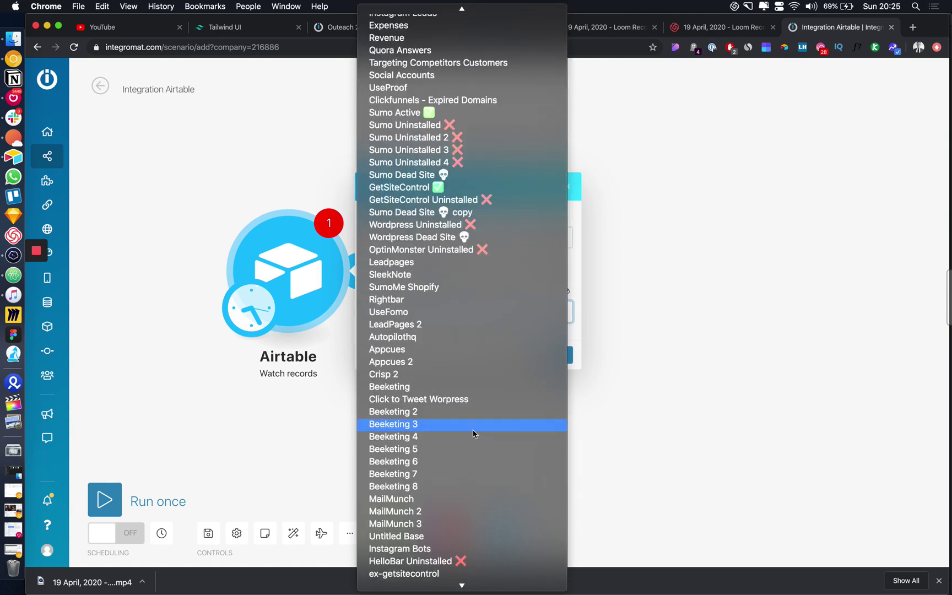
pyautogui.scroll(-15, 472, 435)
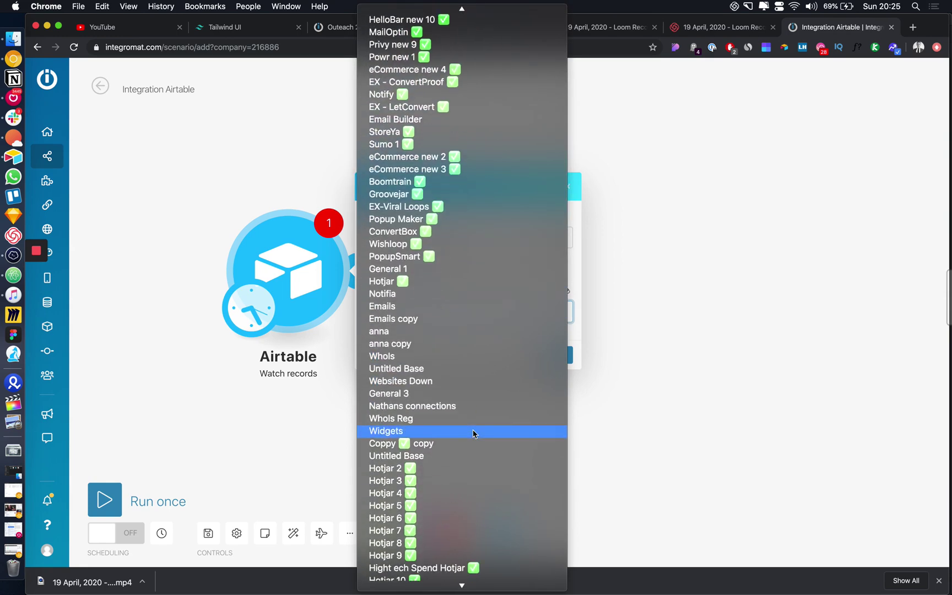
pyautogui.scroll(-15, 473, 439)
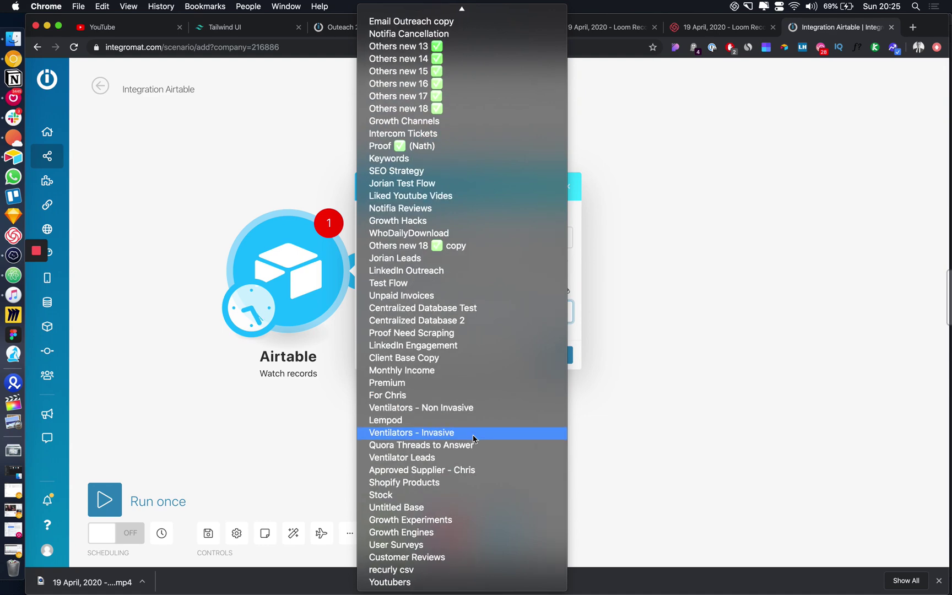
pyautogui.scroll(2, 472, 439)
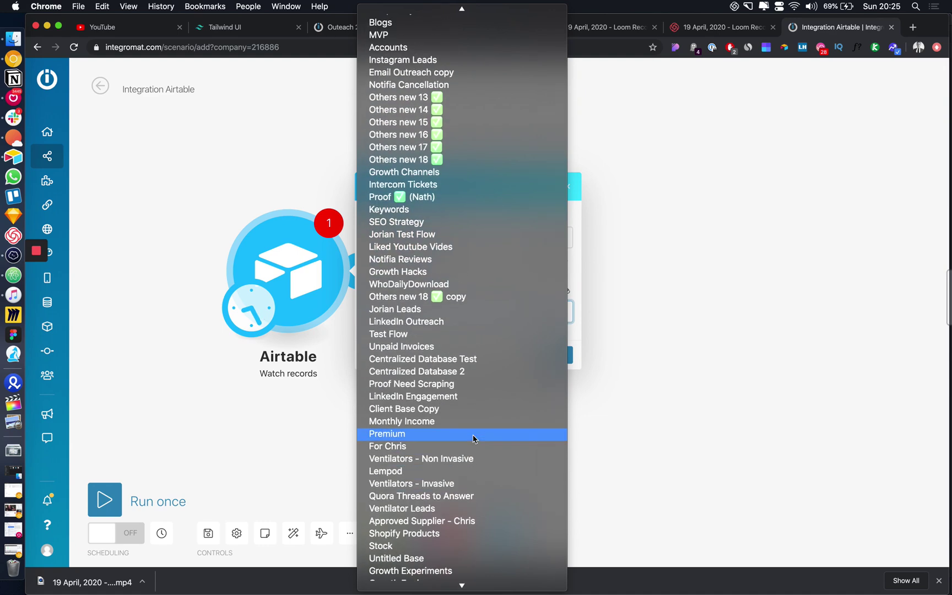
pyautogui.click(472, 362)
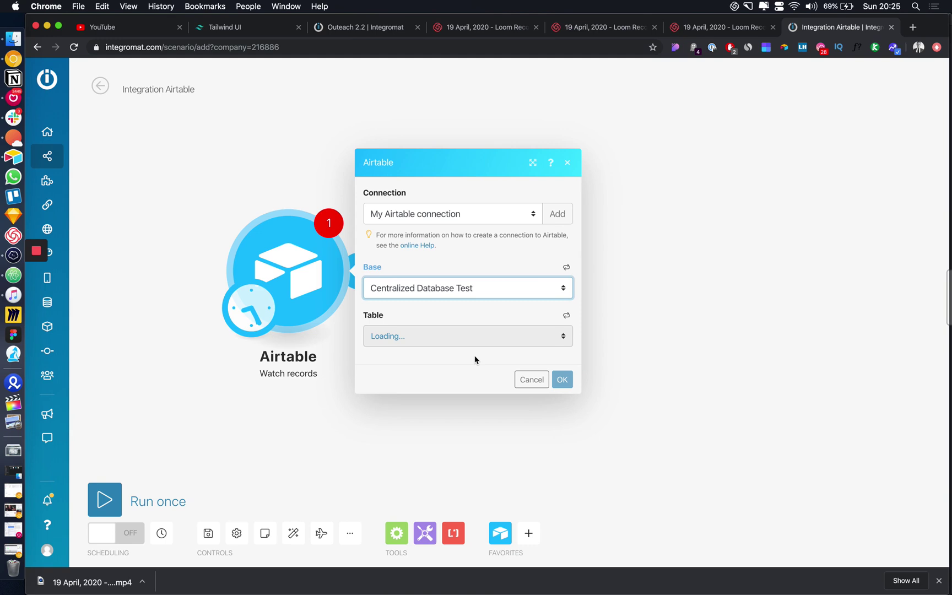
pyautogui.click(481, 337)
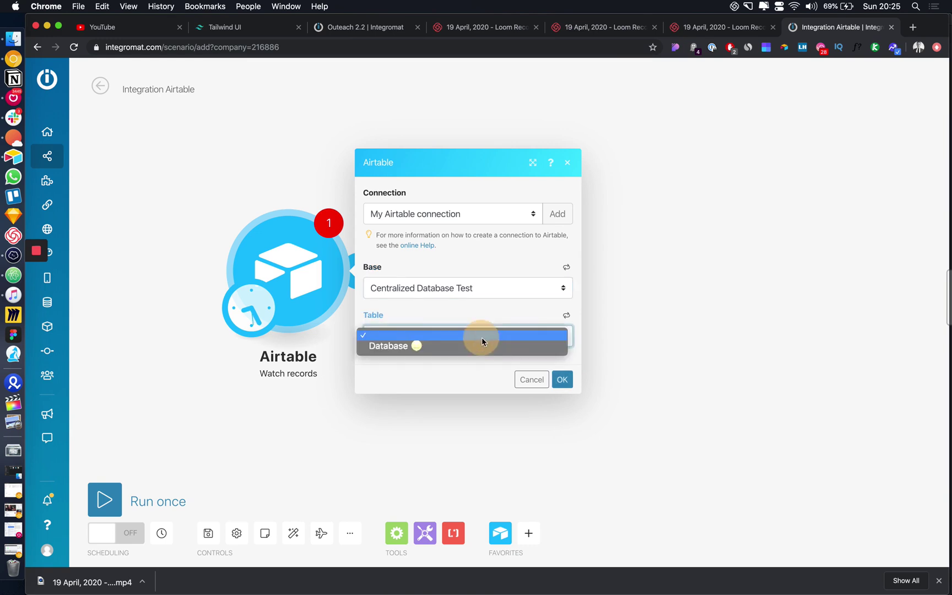
pyautogui.click(478, 345)
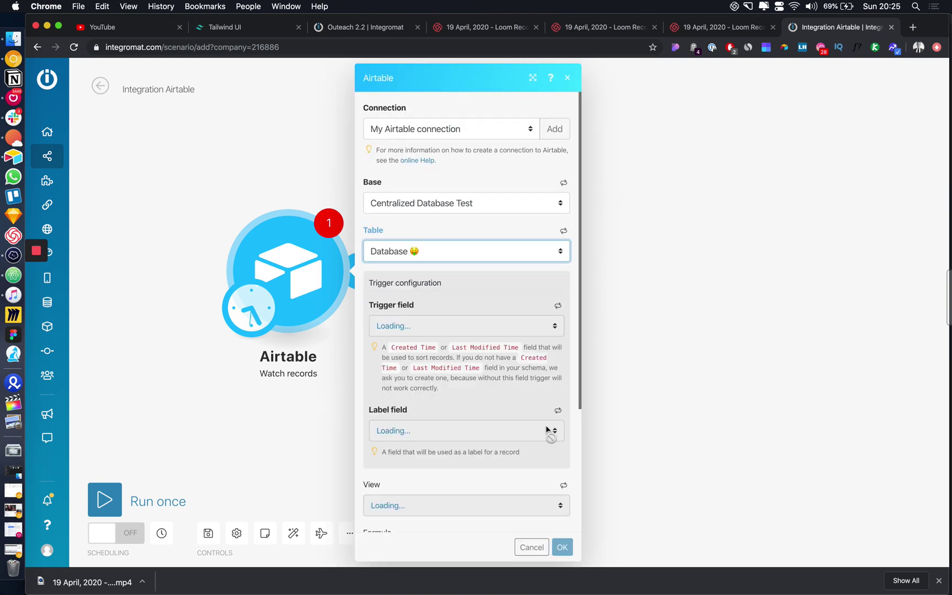
# Set trigger field 'last', label 'Website', view 'Outreach', and start from All records
pyautogui.click(506, 328)
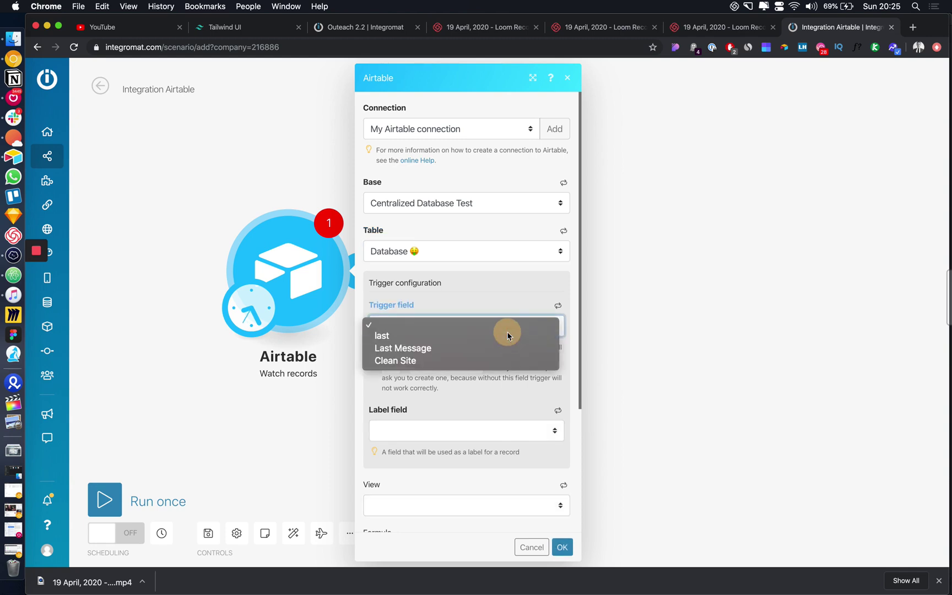
pyautogui.click(506, 330)
pyautogui.click(465, 438)
pyautogui.click(464, 439)
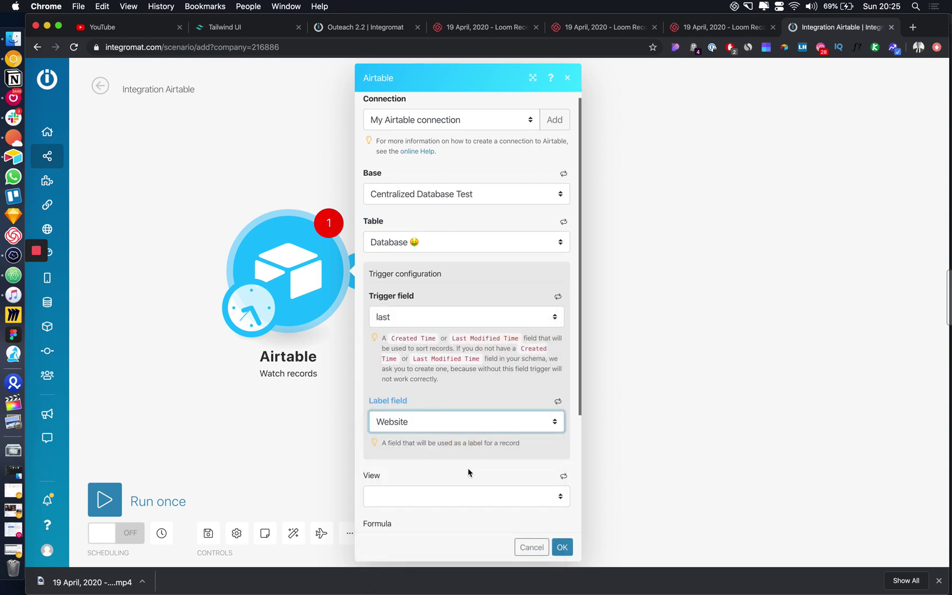
pyautogui.scroll(-5, 465, 418)
pyautogui.click(462, 373)
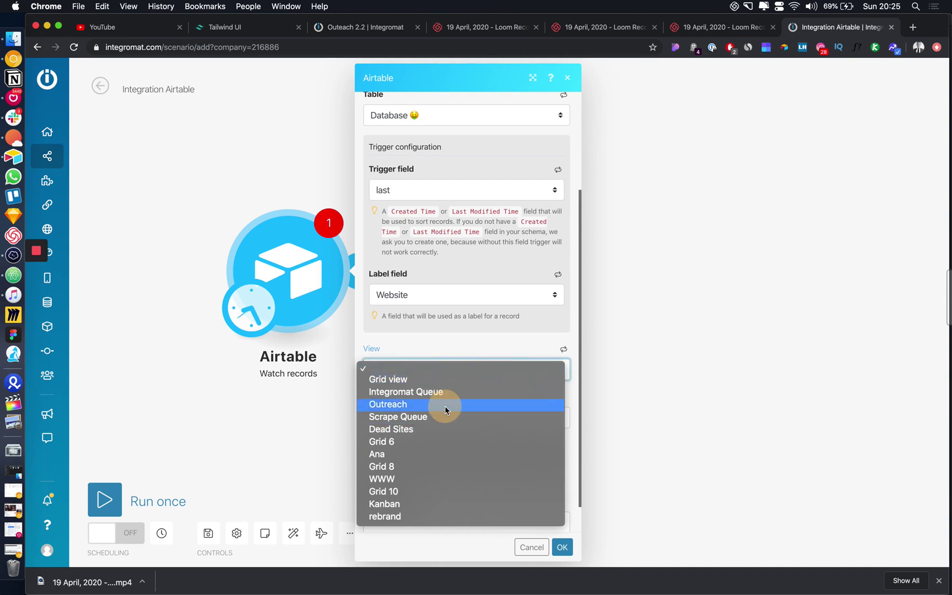
pyautogui.click(445, 405)
pyautogui.scroll(-1, 518, 479)
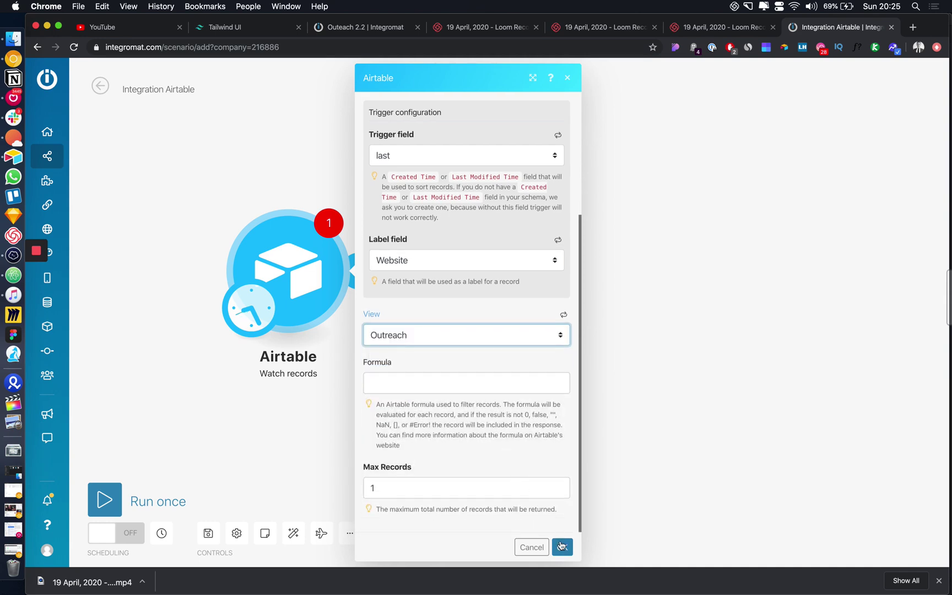
pyautogui.click(561, 546)
pyautogui.click(368, 273)
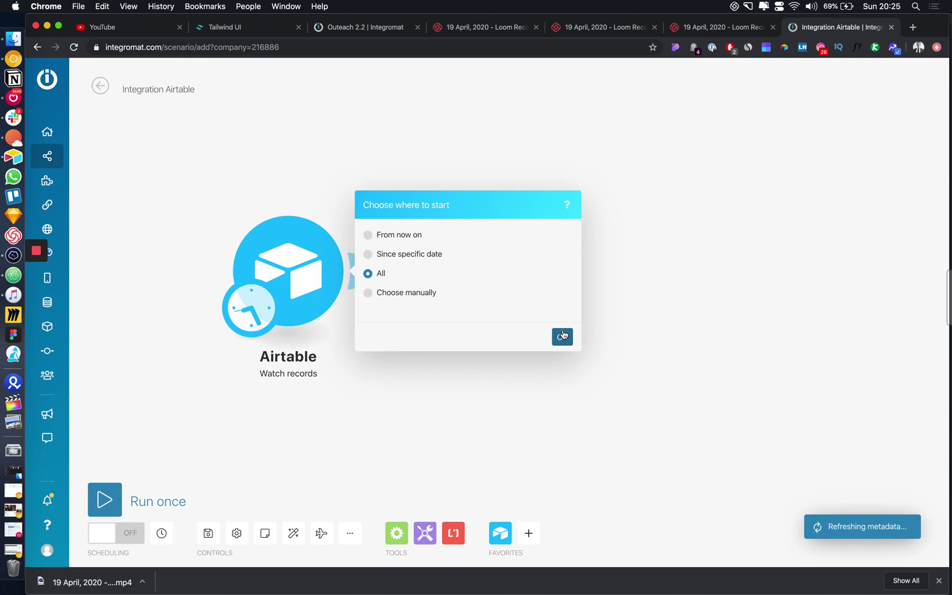
# Confirm the start point and add a Growth Hacking Invite and Connect module after Airtable
pyautogui.click(563, 336)
pyautogui.click(357, 270)
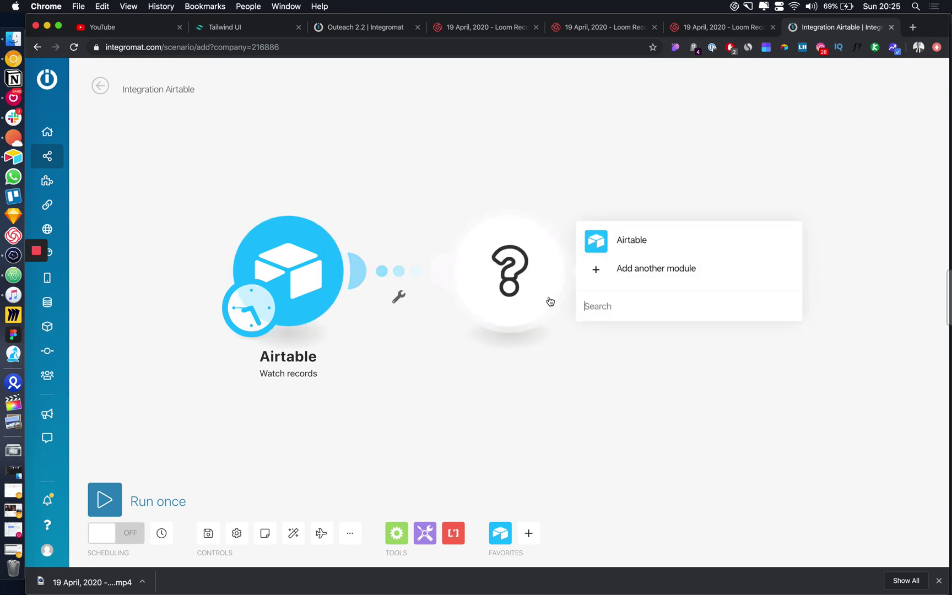
pyautogui.write('growth')
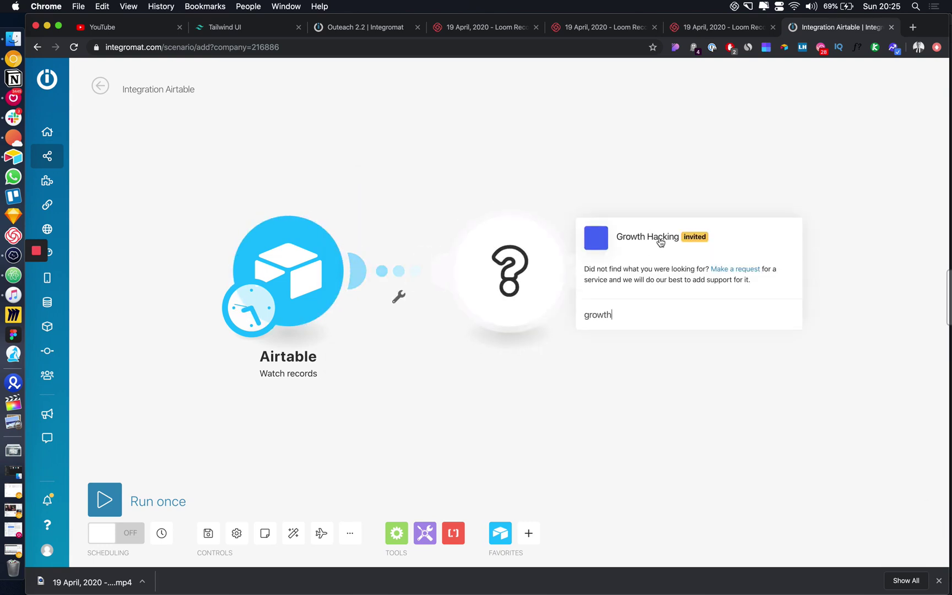
pyautogui.click(660, 238)
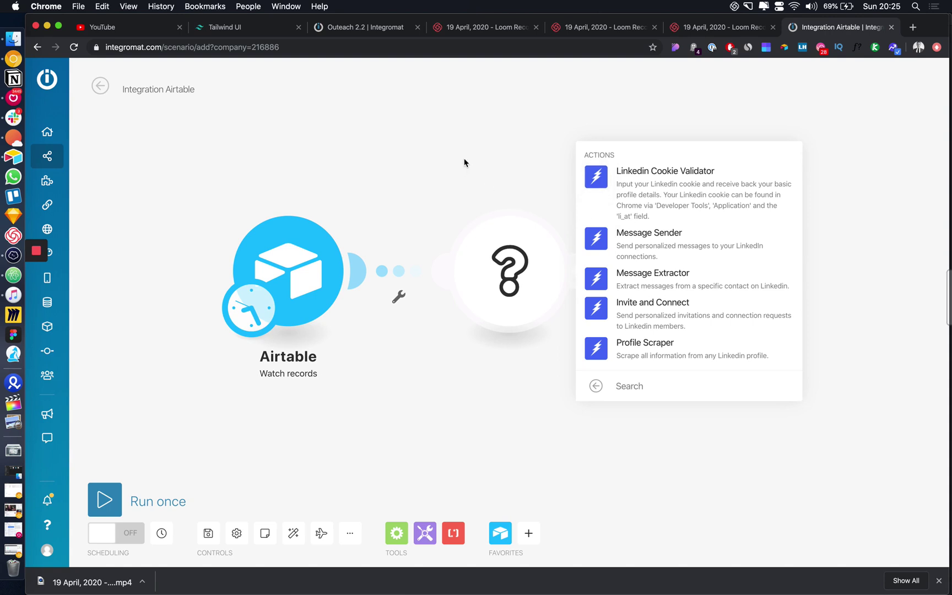
pyautogui.moveTo(463, 162); pyautogui.dragTo(351, 135)
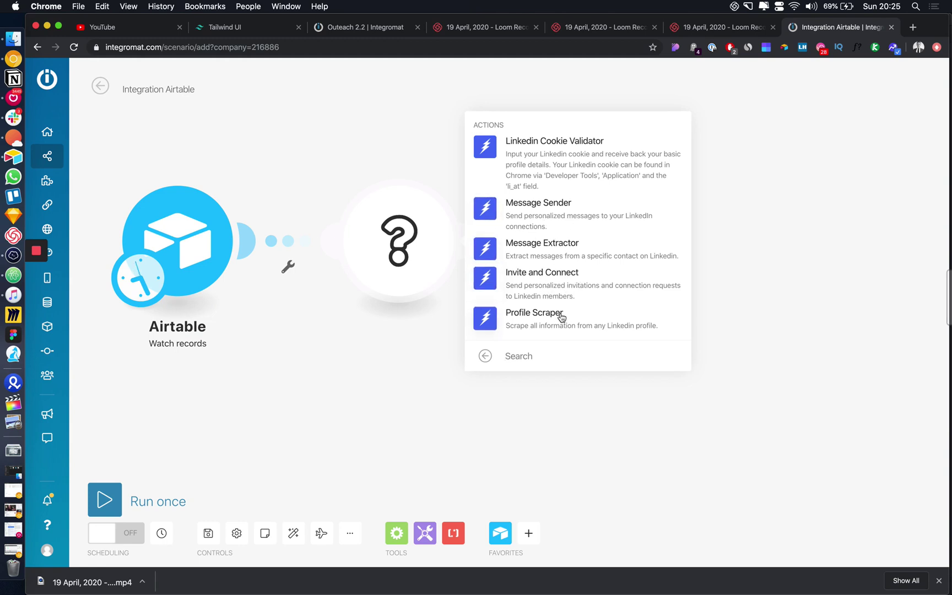
pyautogui.click(548, 292)
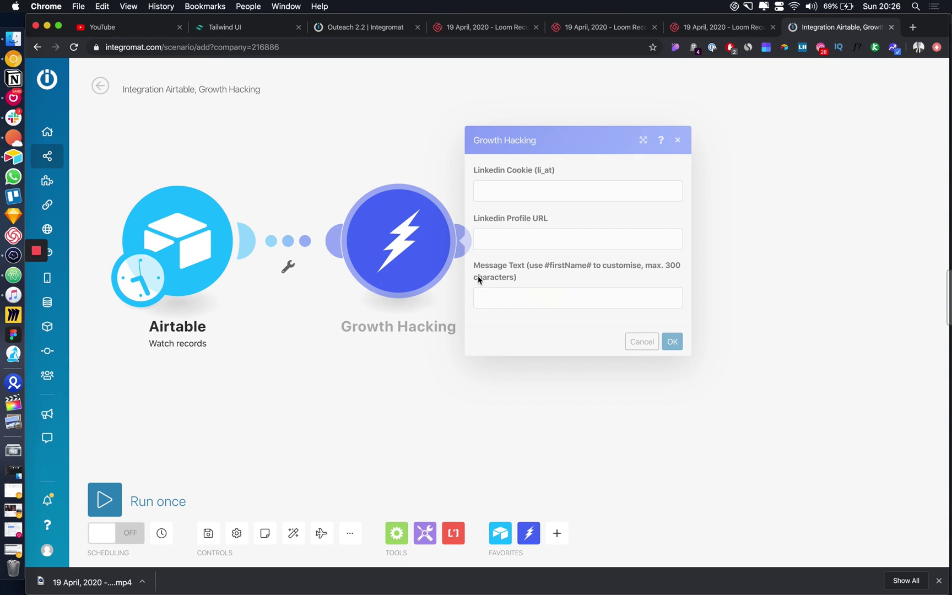
# Map Personal LinkedIn into the module's LinkedIn Profile URL field
pyautogui.click(598, 192)
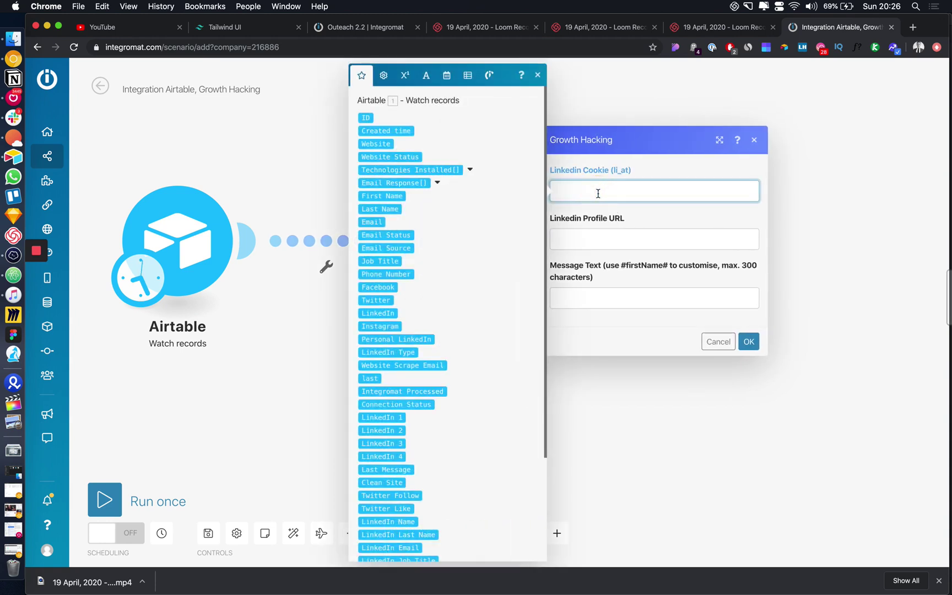
pyautogui.click(620, 238)
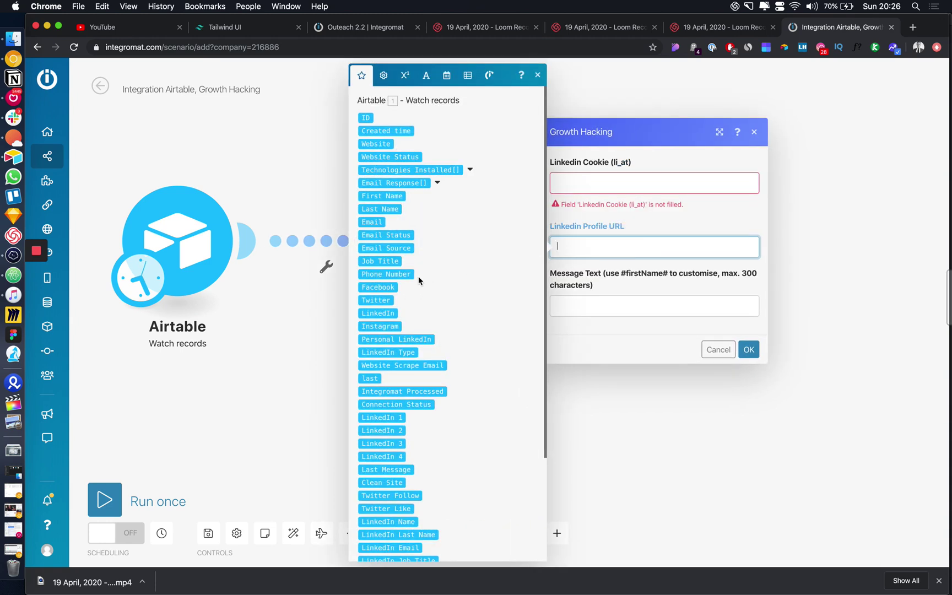
pyautogui.scroll(-2, 396, 300)
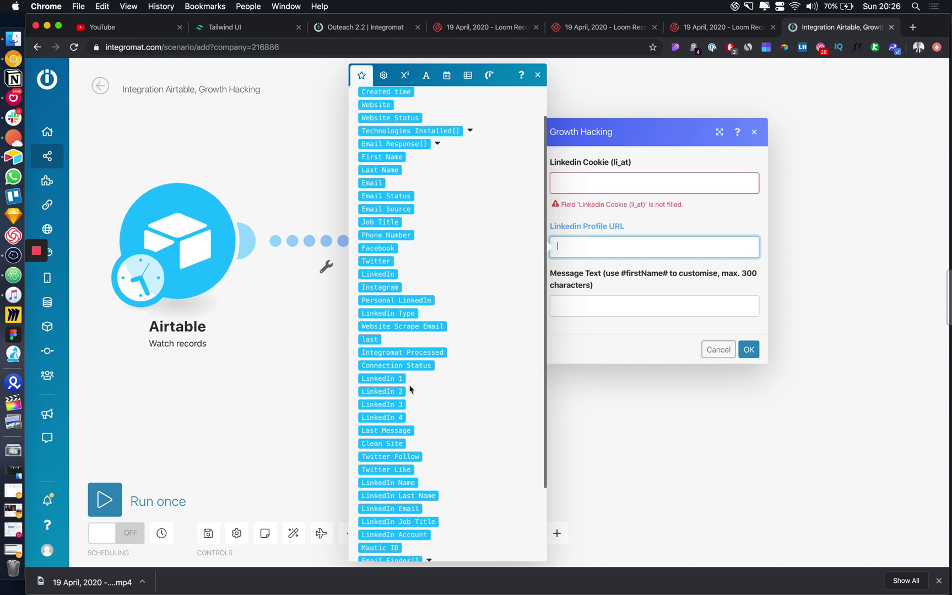
pyautogui.moveTo(407, 300); pyautogui.dragTo(606, 247)
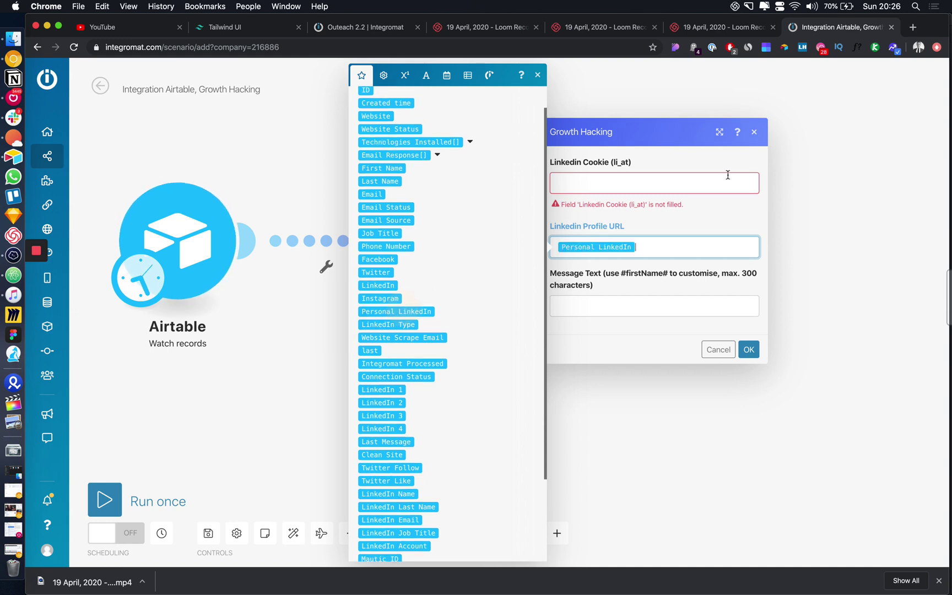
# Load linkedin.com in a new browser tab
pyautogui.click(913, 27)
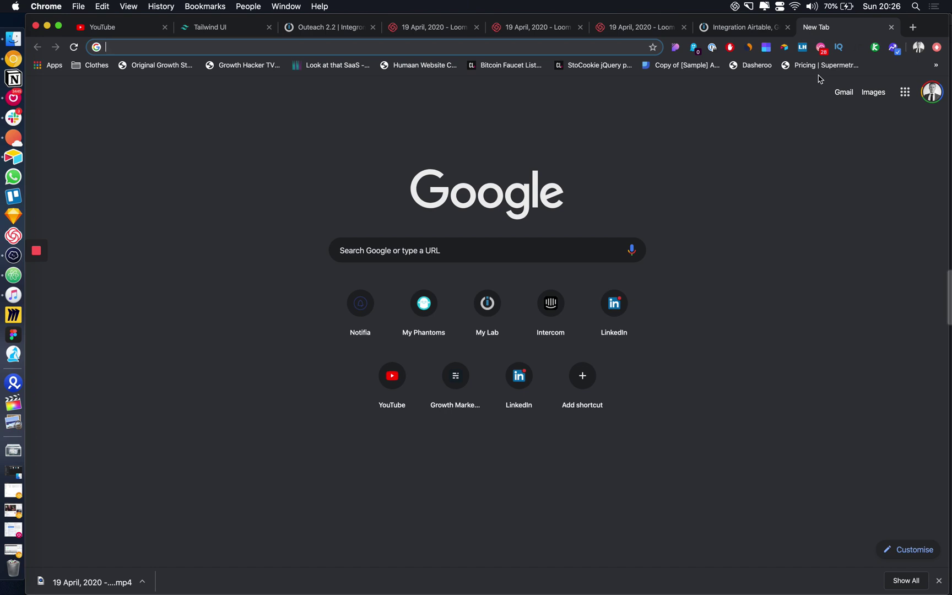
pyautogui.write('linkedin')
pyautogui.press('Return')
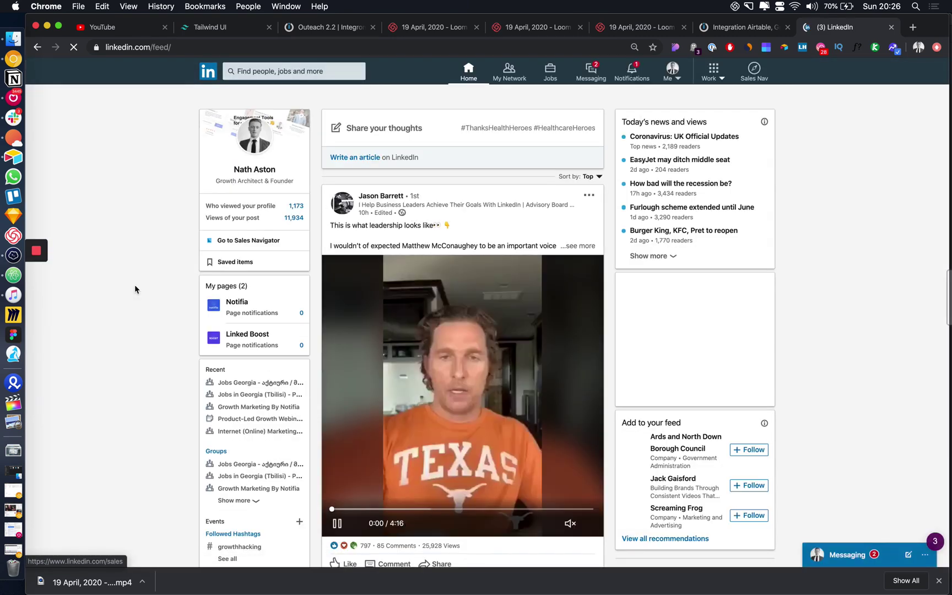
# Copy the li_at cookie value from DevTools Application cookies and return to Integromat
pyautogui.rightClick(135, 284)
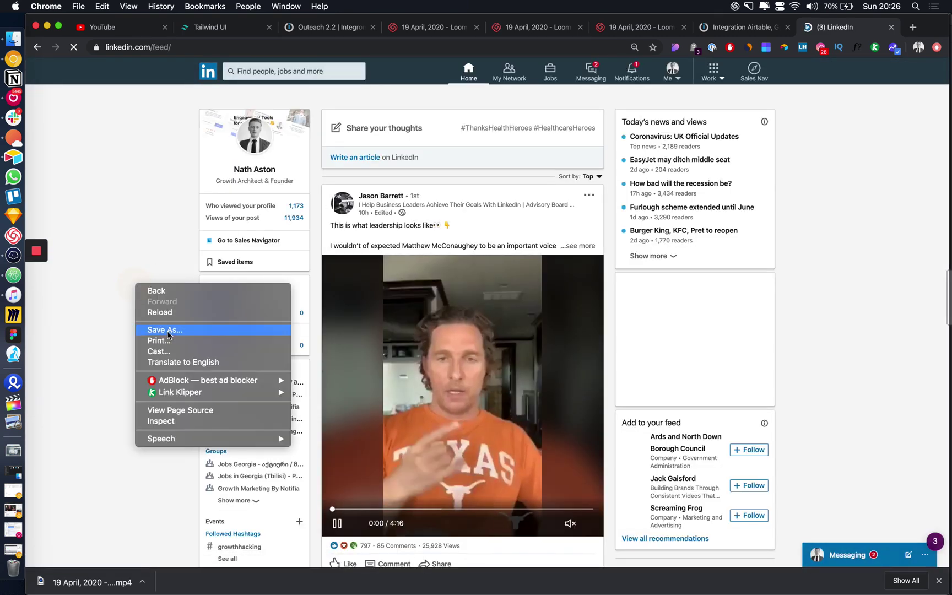
pyautogui.click(165, 421)
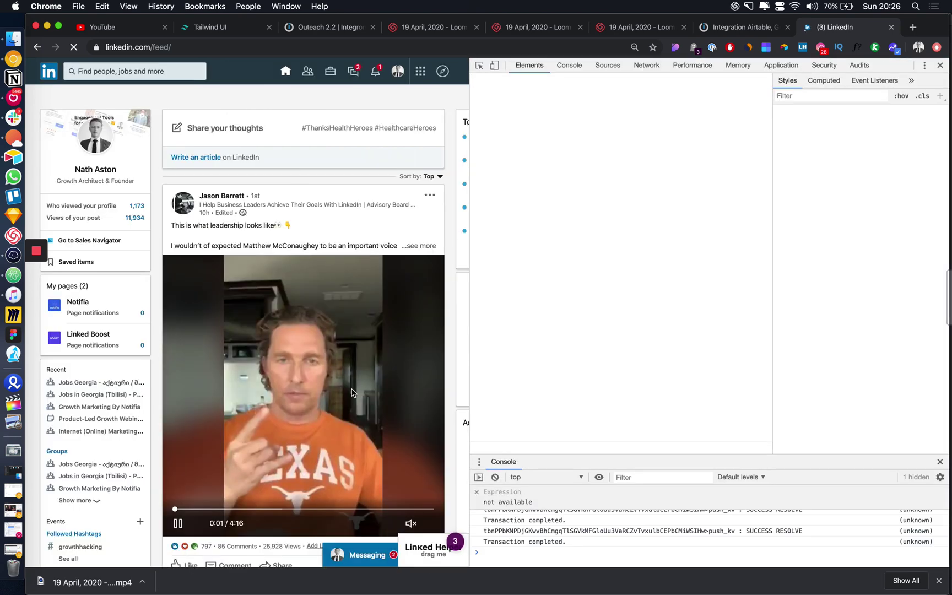
pyautogui.click(781, 65)
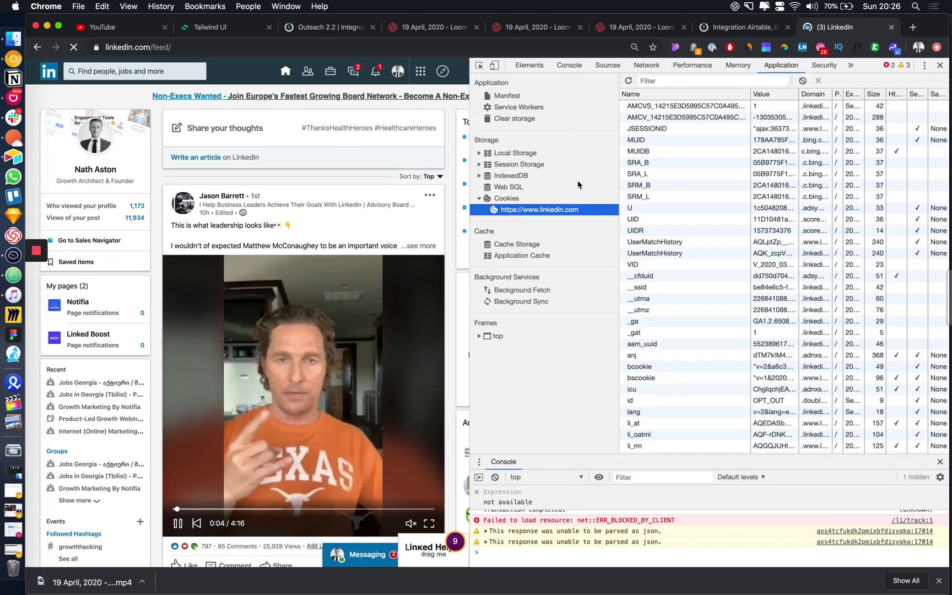
pyautogui.scroll(-2, 648, 314)
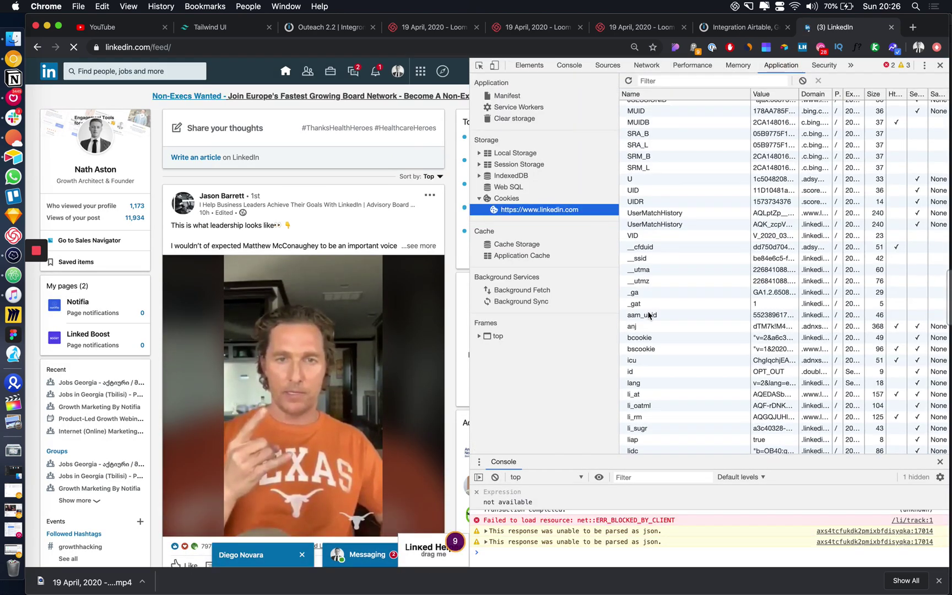
pyautogui.scroll(-3, 648, 314)
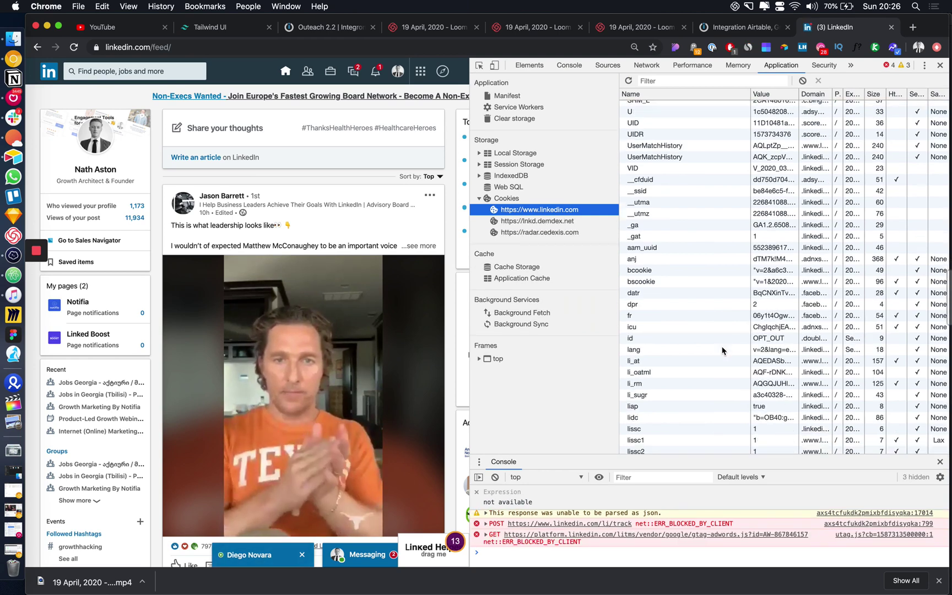
pyautogui.scroll(-5, 724, 351)
pyautogui.click(765, 257)
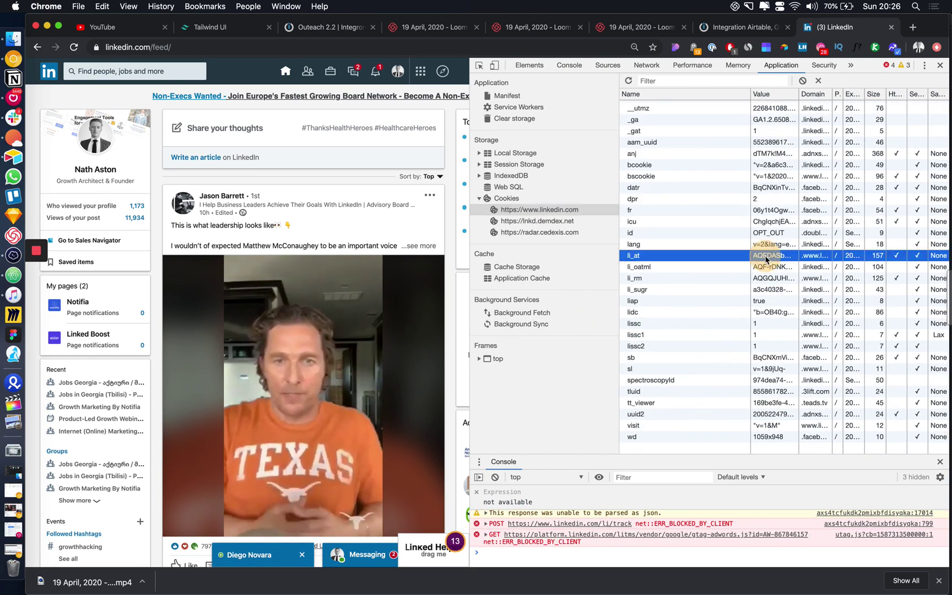
pyautogui.doubleClick(766, 256)
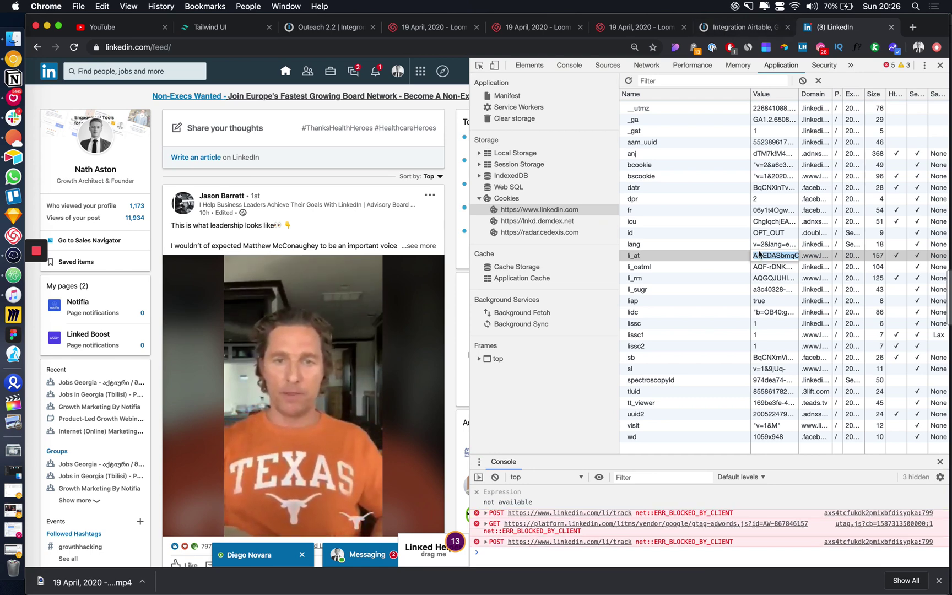
pyautogui.click(738, 27)
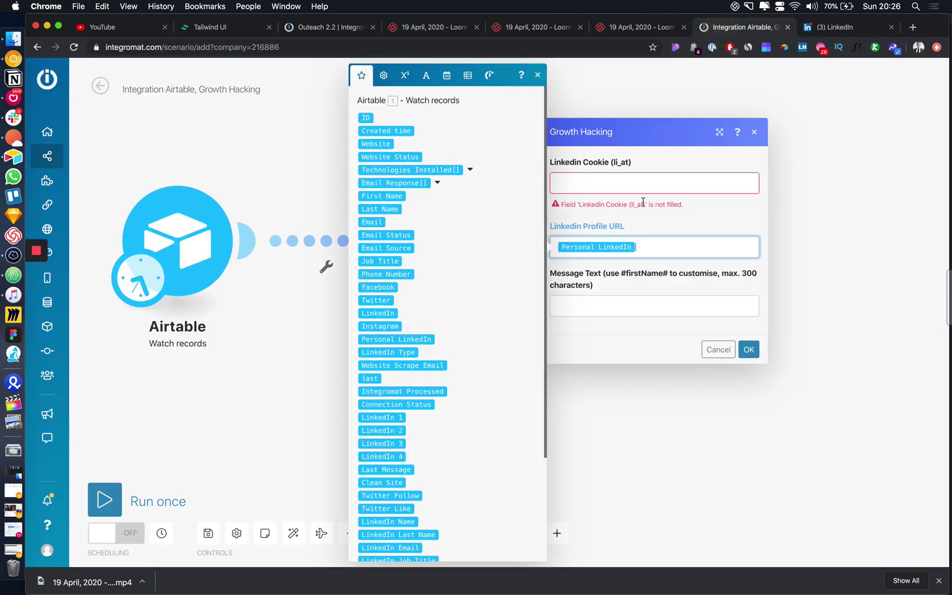
# Paste the li_at cookie and write a #firstName# message 'I'd like to connect on LinkedIn' with a 'Best,' sign-off
pyautogui.click(637, 185)
pyautogui.click(644, 312)
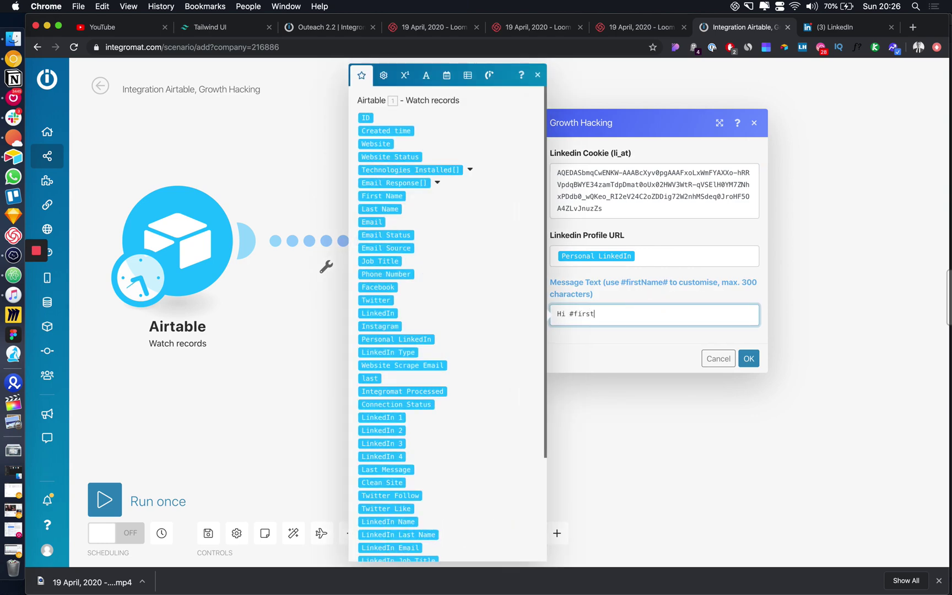
pyautogui.press('Return')
pyautogui.press('Return')
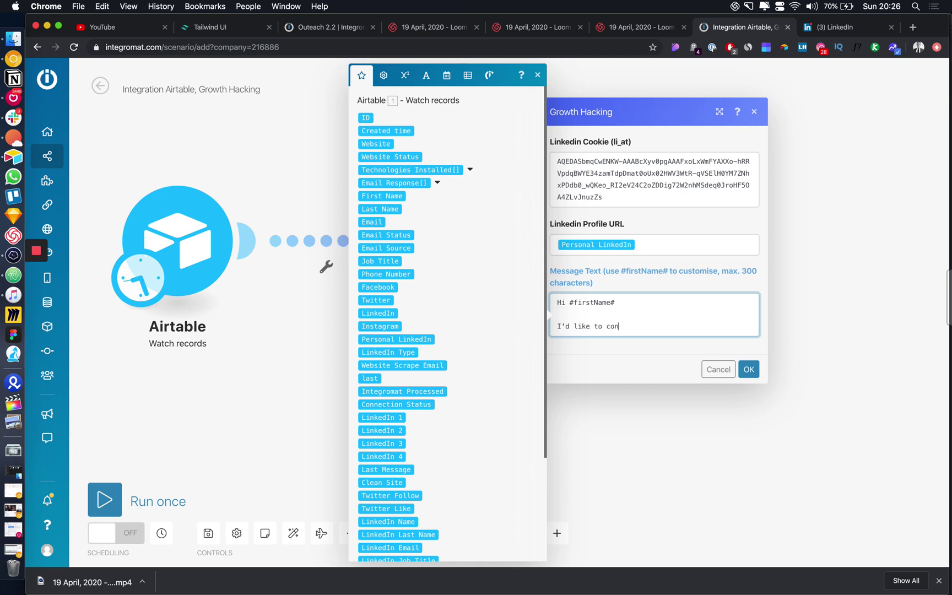
pyautogui.write("I'd like to connect on LinkedIn")
pyautogui.press('Return')
pyautogui.press('Return')
pyautogui.write('Best,')
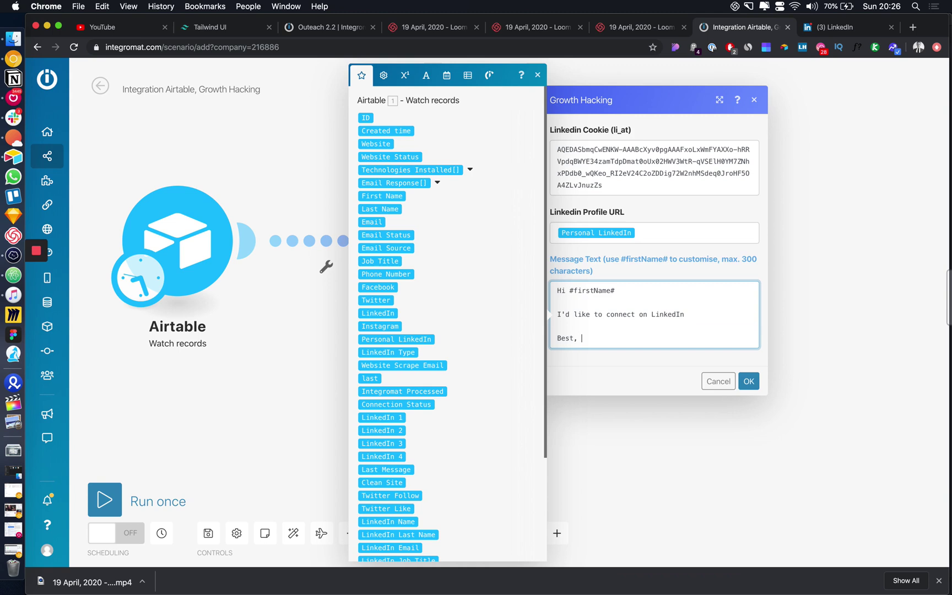
pyautogui.press('Return')
pyautogui.write('Nathan')
pyautogui.click(748, 387)
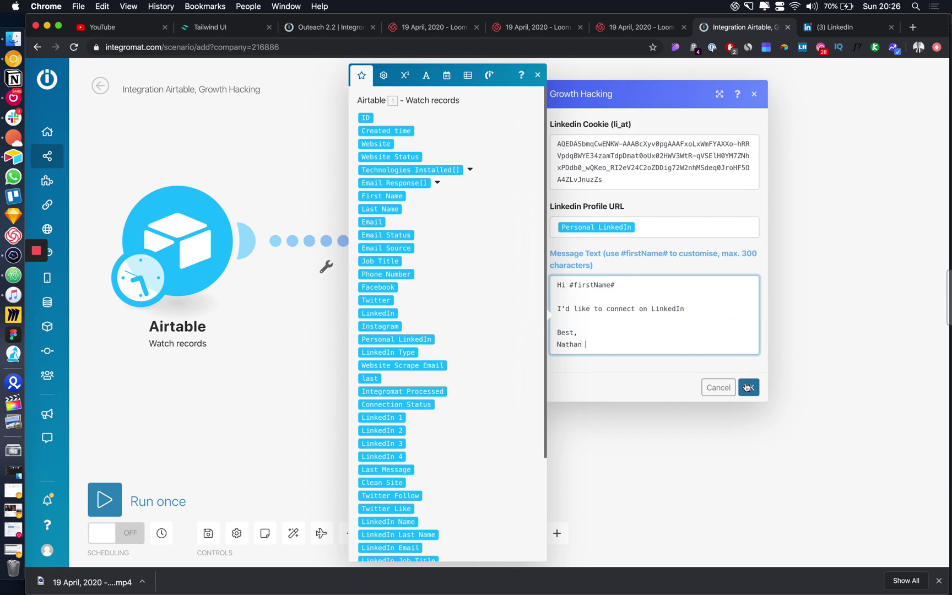
# Save the Airtable-to-Growth Hacking scenario and start a single run
pyautogui.click(208, 532)
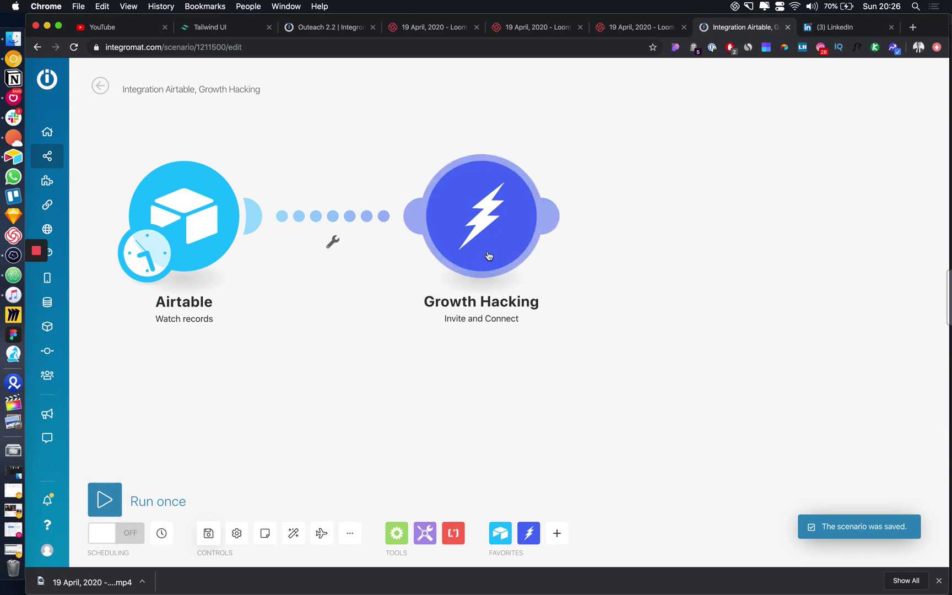
pyautogui.click(109, 503)
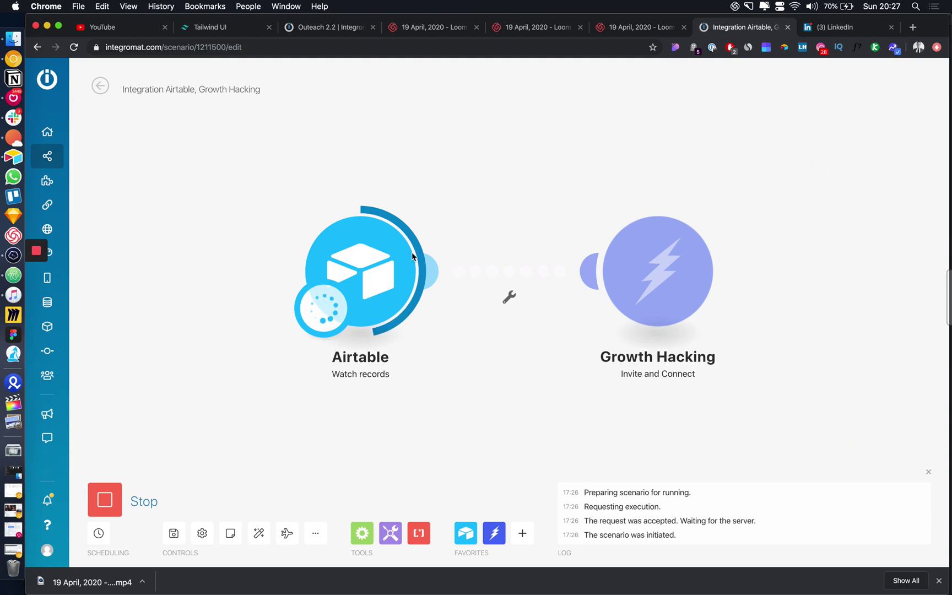
# Inspect the Airtable module's output bundle, checking the LinkedIn name fields, then close it
pyautogui.hscroll(-1, 632, 295)
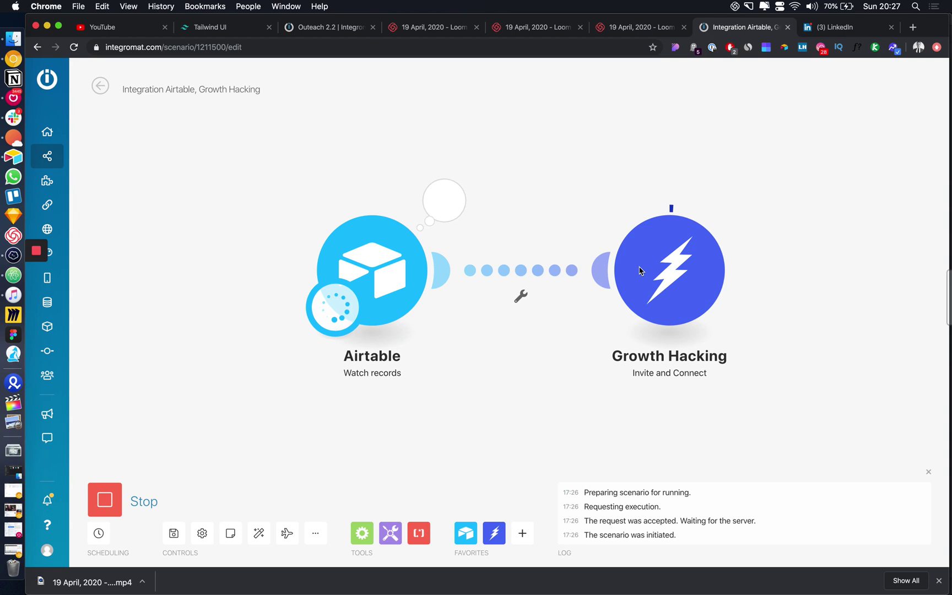
pyautogui.moveTo(807, 265); pyautogui.dragTo(665, 274)
pyautogui.click(339, 211)
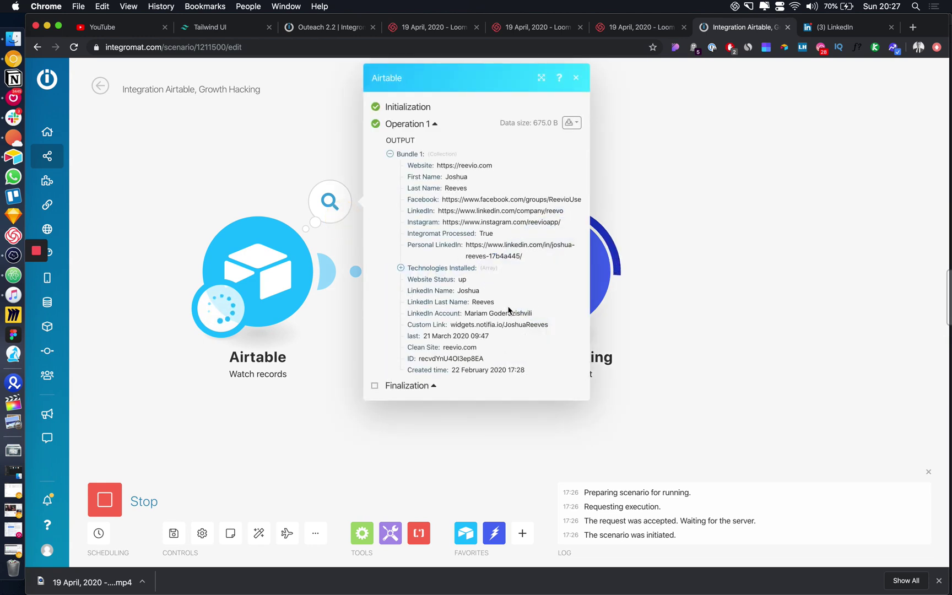
pyautogui.moveTo(504, 305); pyautogui.dragTo(458, 288)
pyautogui.click(744, 330)
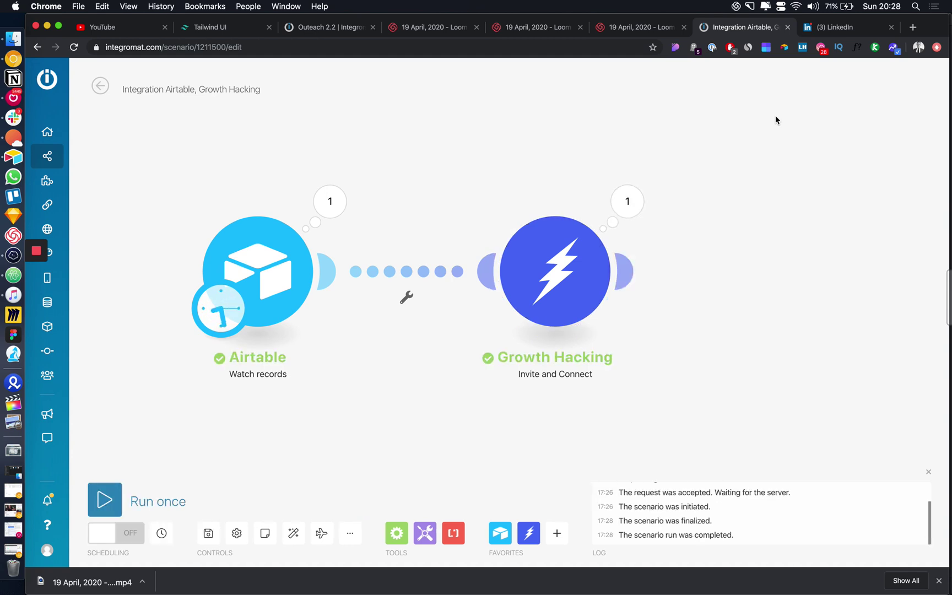
pyautogui.click(627, 201)
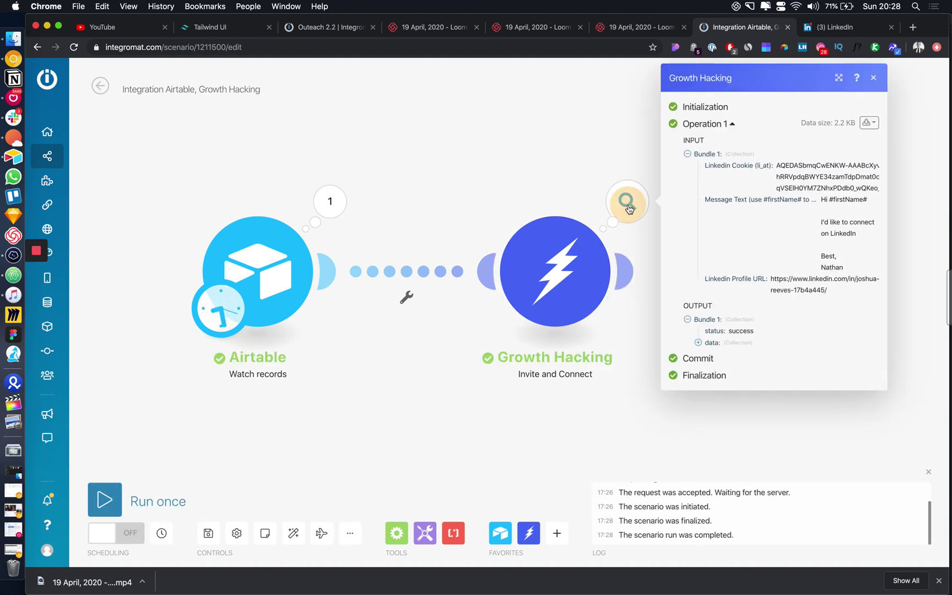
pyautogui.click(698, 343)
pyautogui.click(728, 401)
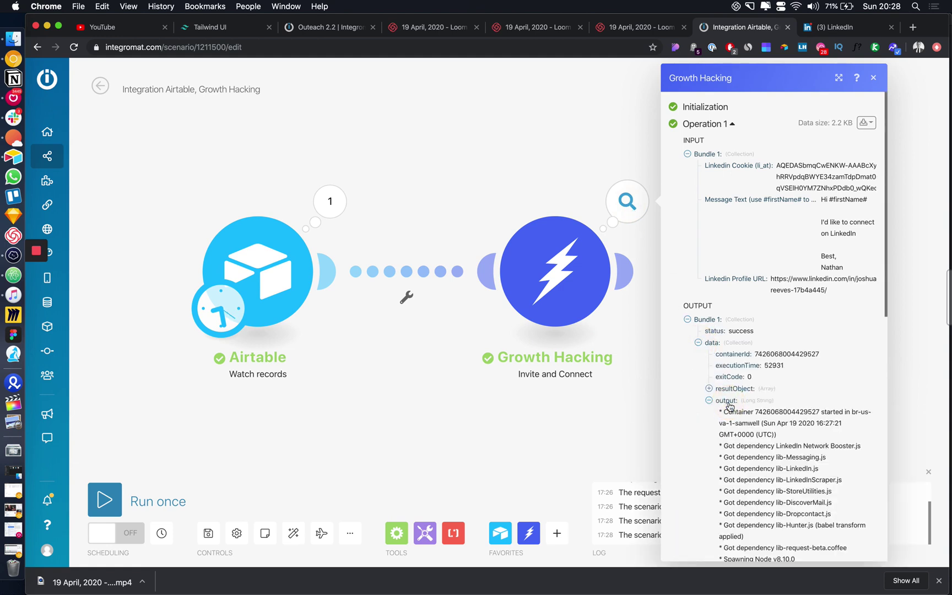
pyautogui.scroll(-3, 729, 406)
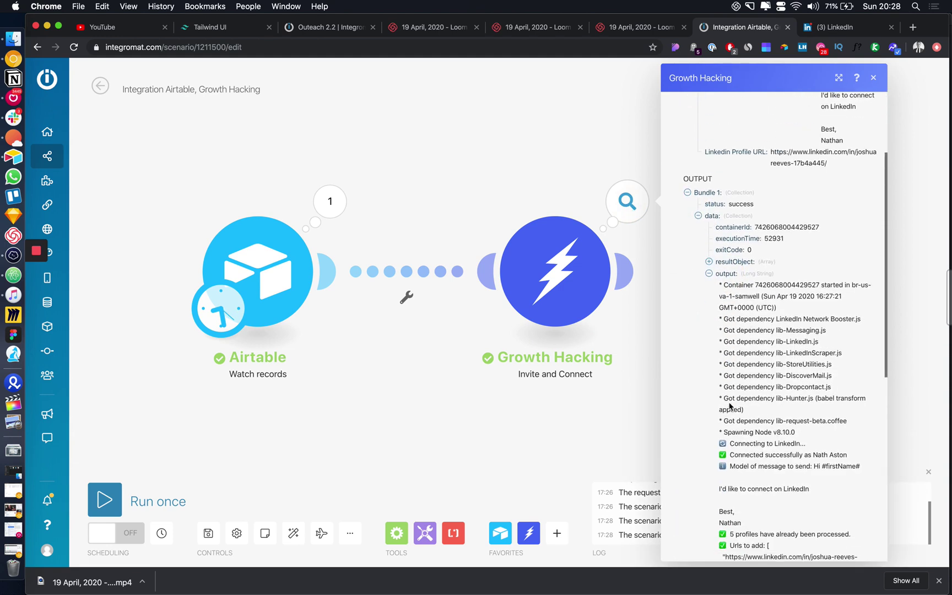
pyautogui.click(725, 262)
pyautogui.click(709, 284)
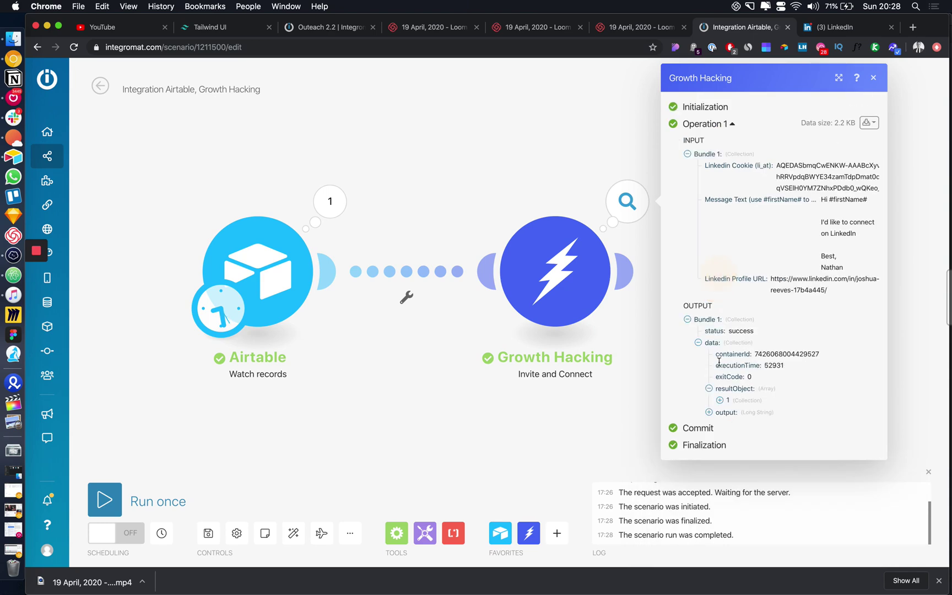
pyautogui.click(720, 400)
pyautogui.scroll(-2, 718, 402)
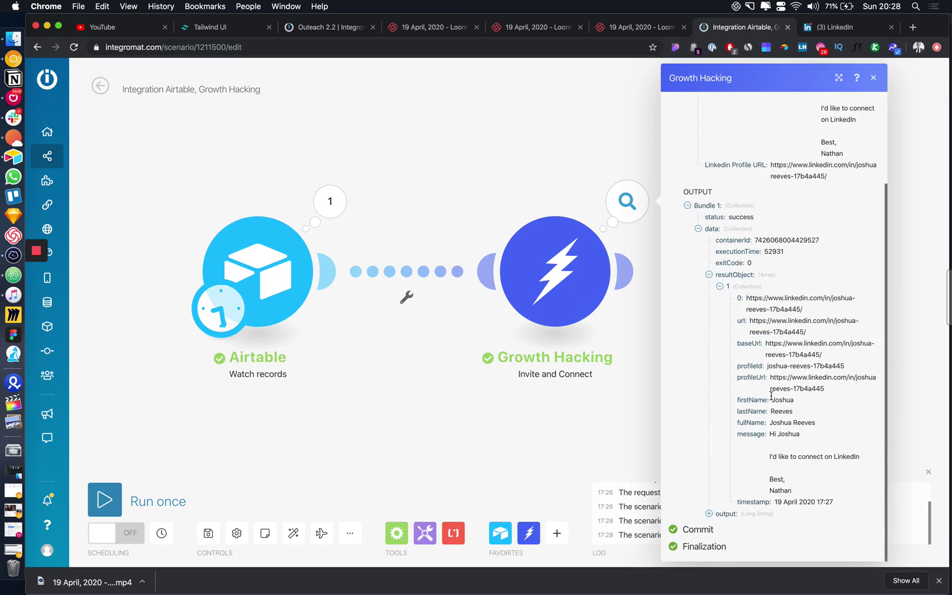
pyautogui.doubleClick(788, 433)
pyautogui.moveTo(817, 456); pyautogui.dragTo(805, 456)
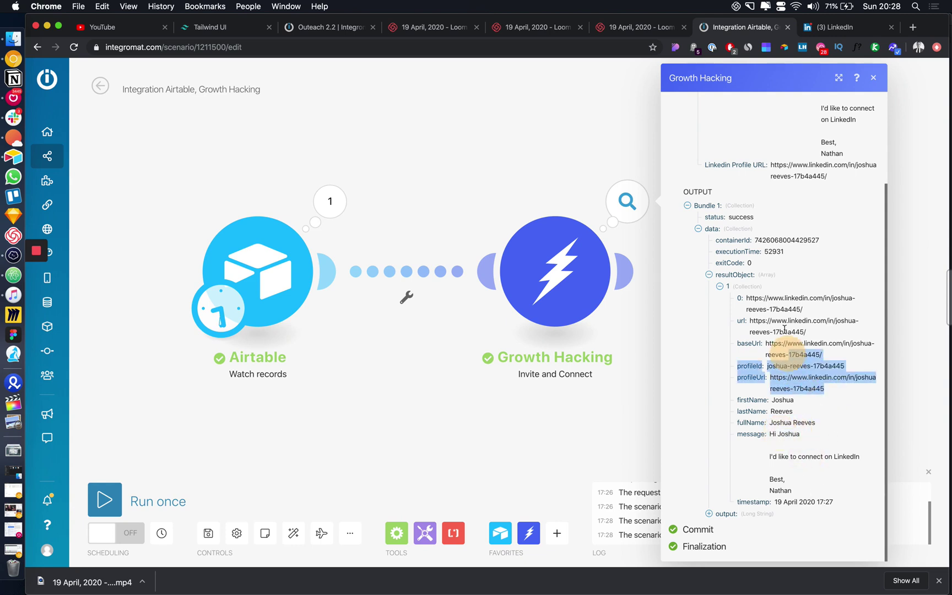
pyautogui.moveTo(785, 329); pyautogui.dragTo(749, 308)
pyautogui.click(563, 417)
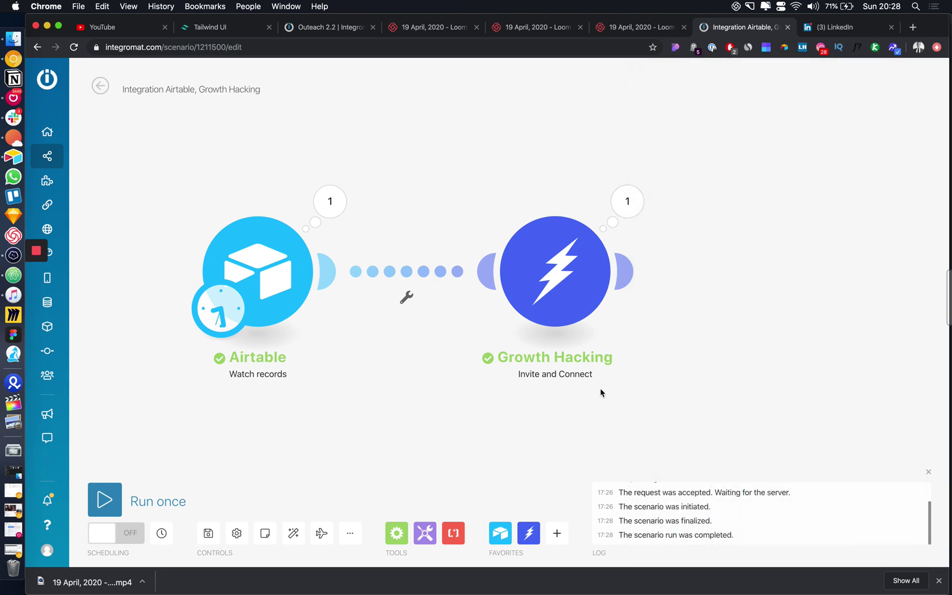
# Change the scenario's run interval from 15 to 20 minutes and close the schedule settings
pyautogui.click(163, 531)
pyautogui.click(193, 277)
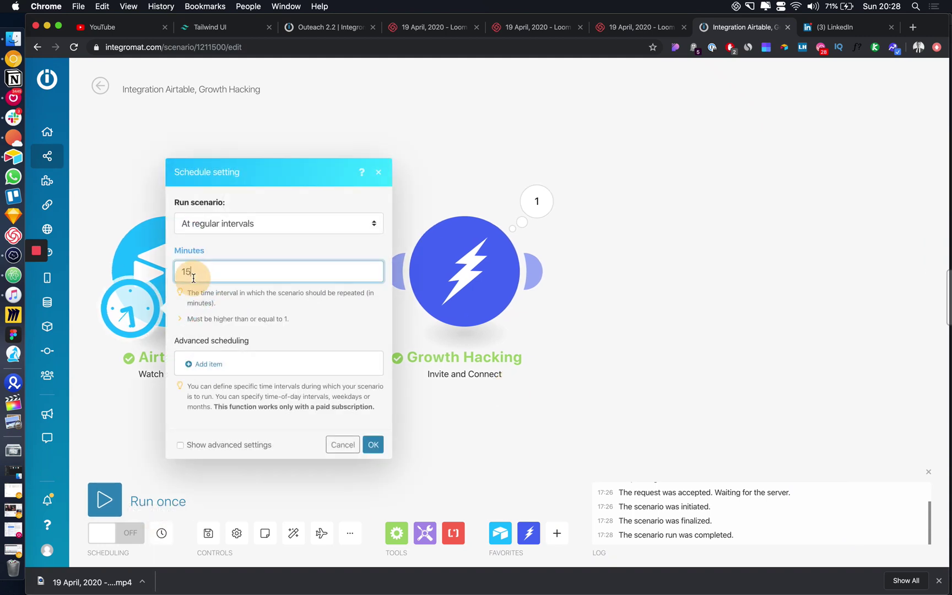
pyautogui.press('BackSpace')
pyautogui.press('BackSpace')
pyautogui.write('20')
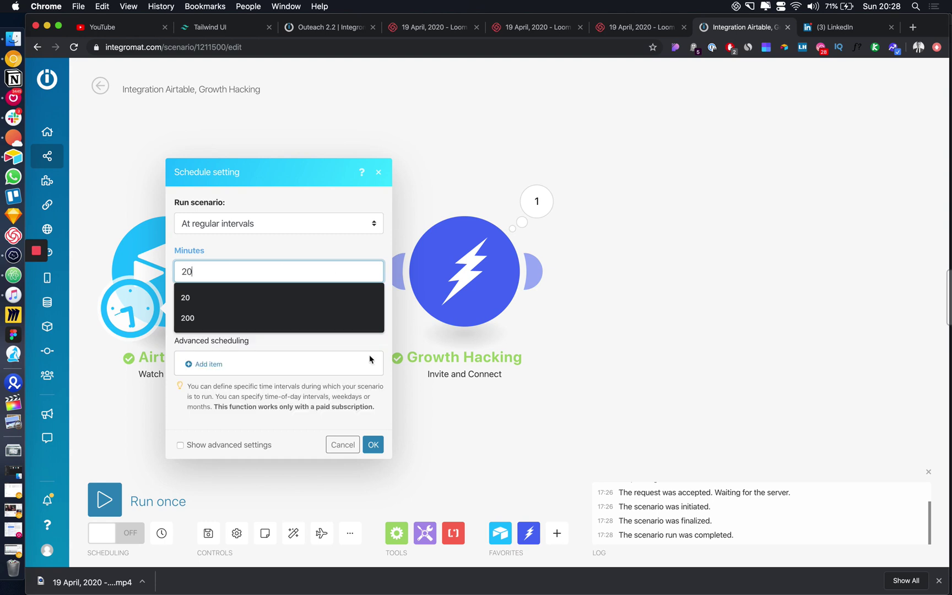
pyautogui.click(210, 364)
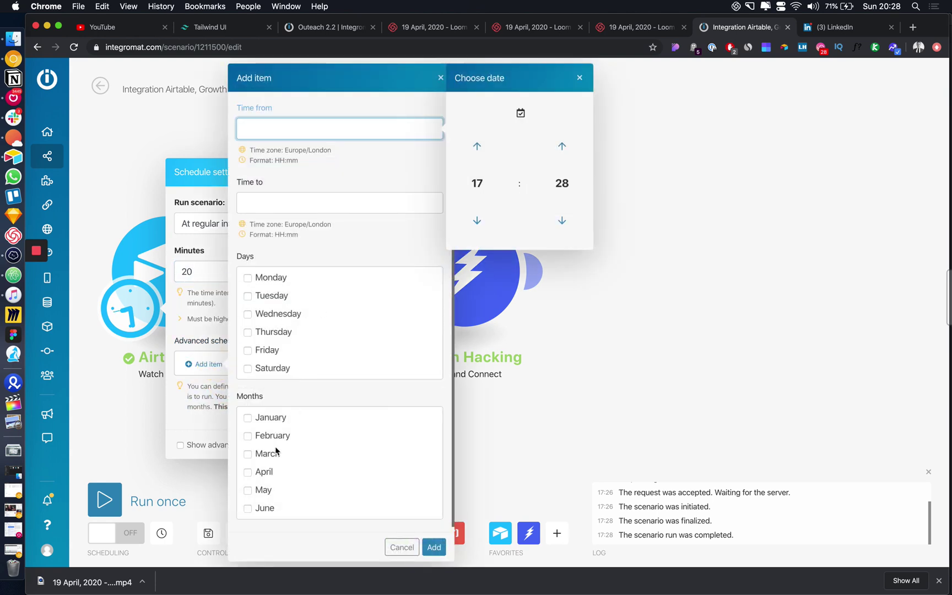
pyautogui.scroll(-1, 275, 452)
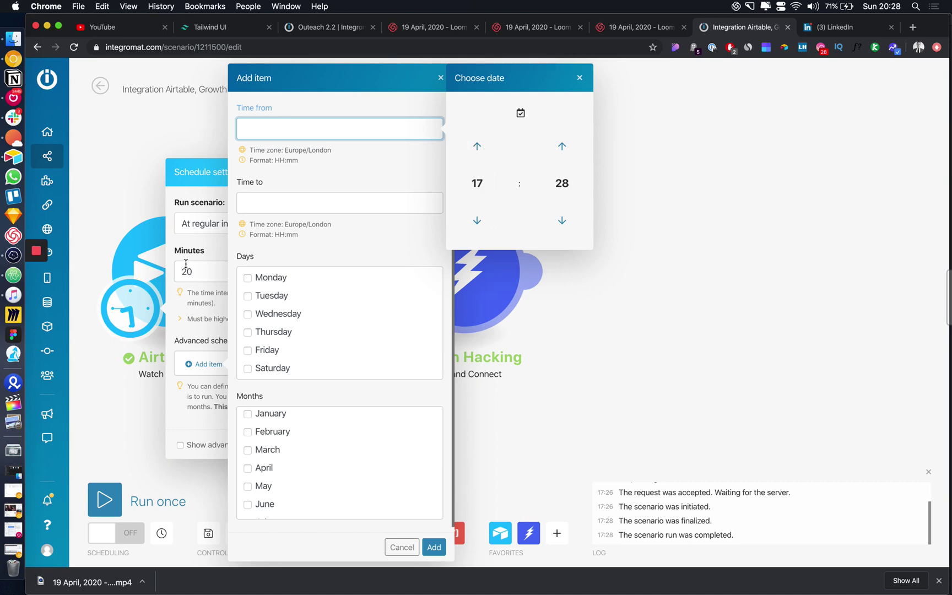
pyautogui.click(191, 242)
pyautogui.click(520, 399)
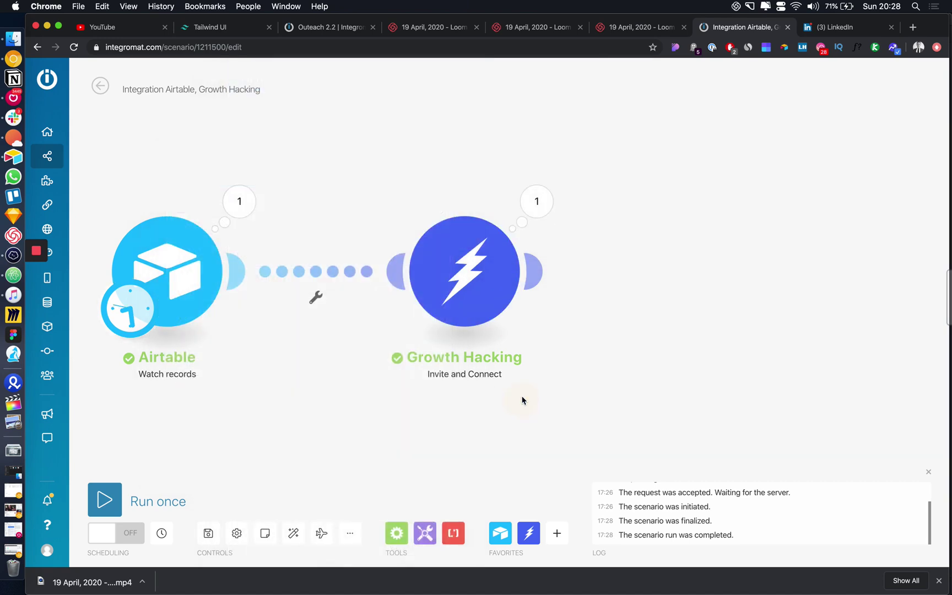
# Add a Gmail Send an email module after Growth Hacking
pyautogui.click(535, 275)
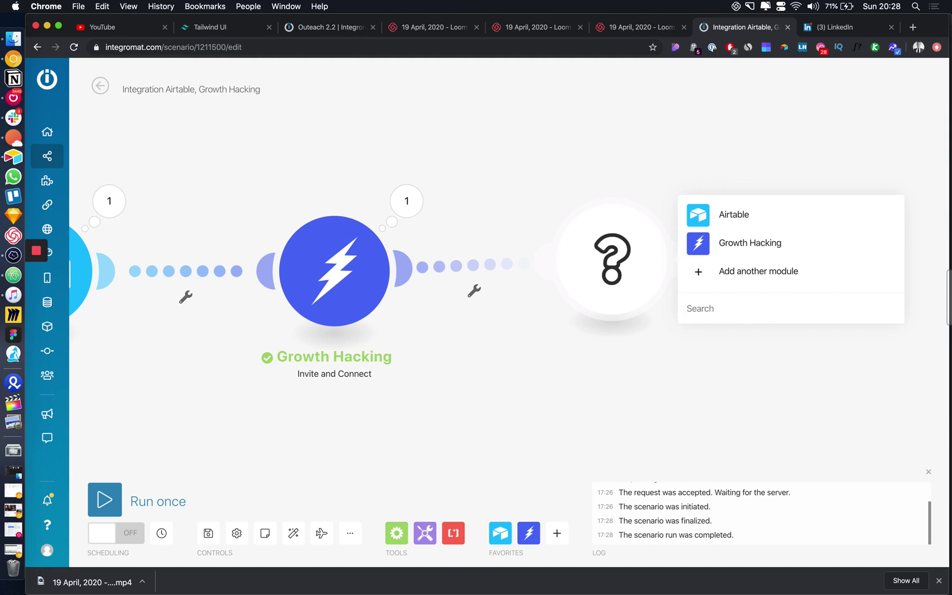
pyautogui.write('gmail')
pyautogui.click(759, 234)
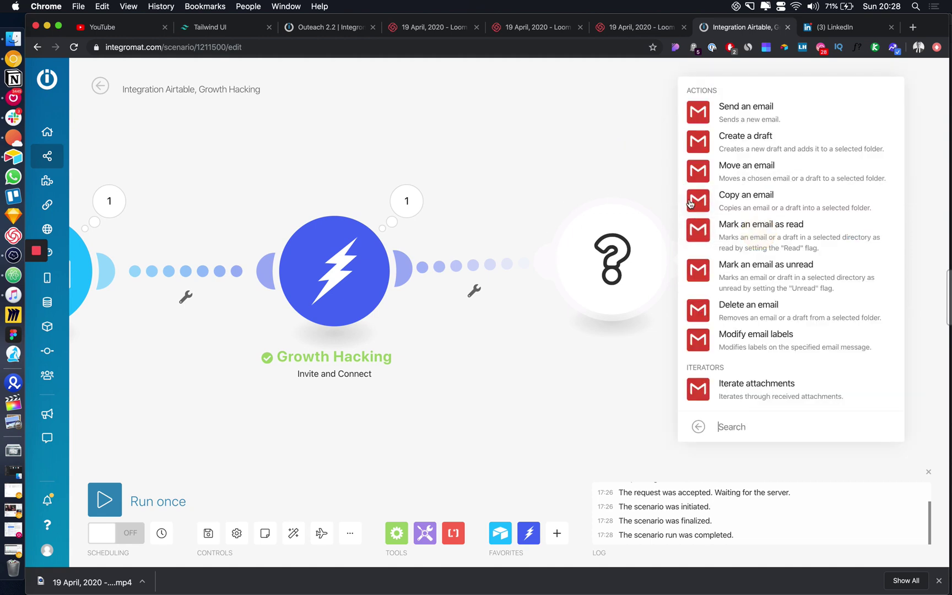
pyautogui.click(764, 113)
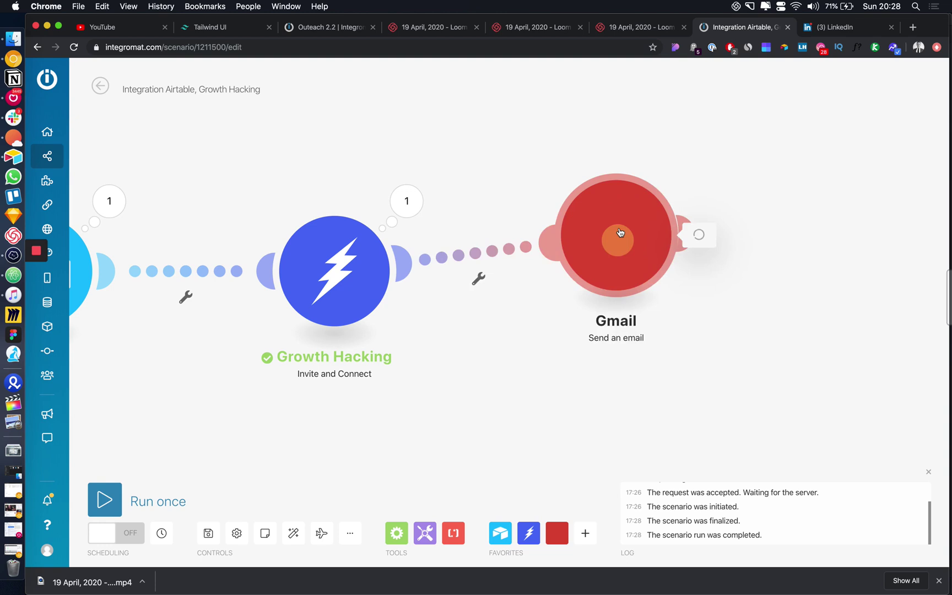
pyautogui.click(561, 375)
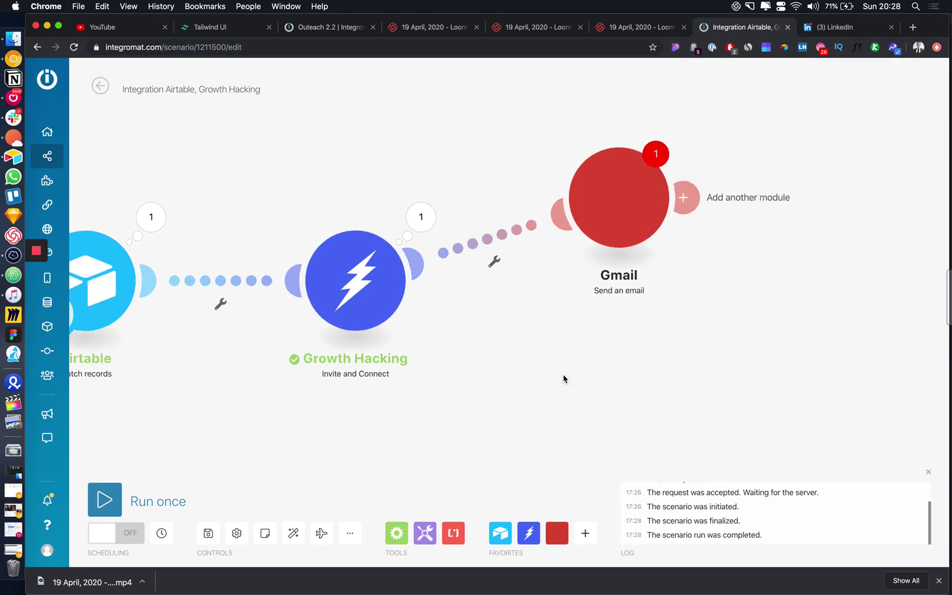
# Insert a Router between Growth Hacking and Gmail and add a second route
pyautogui.click(522, 277)
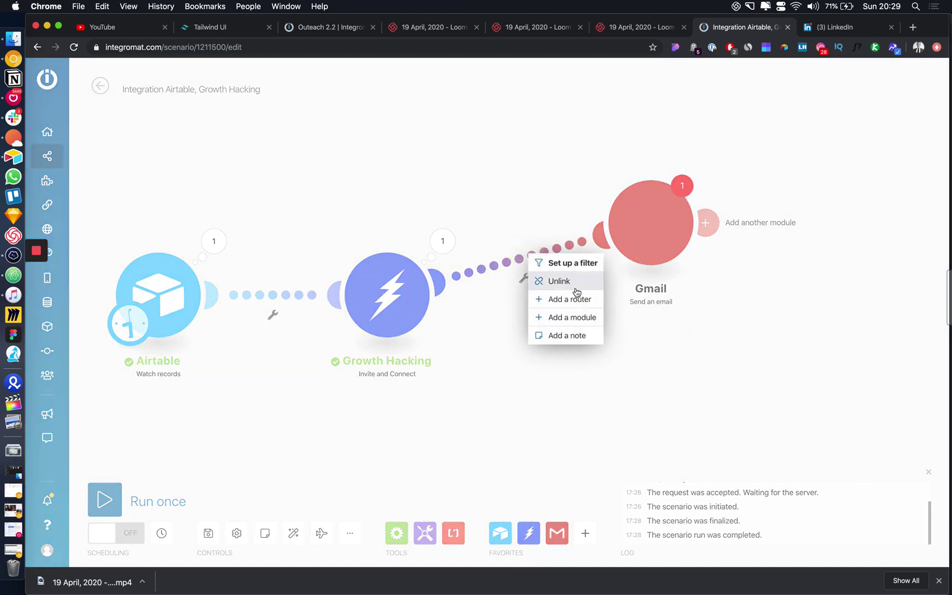
pyautogui.click(571, 299)
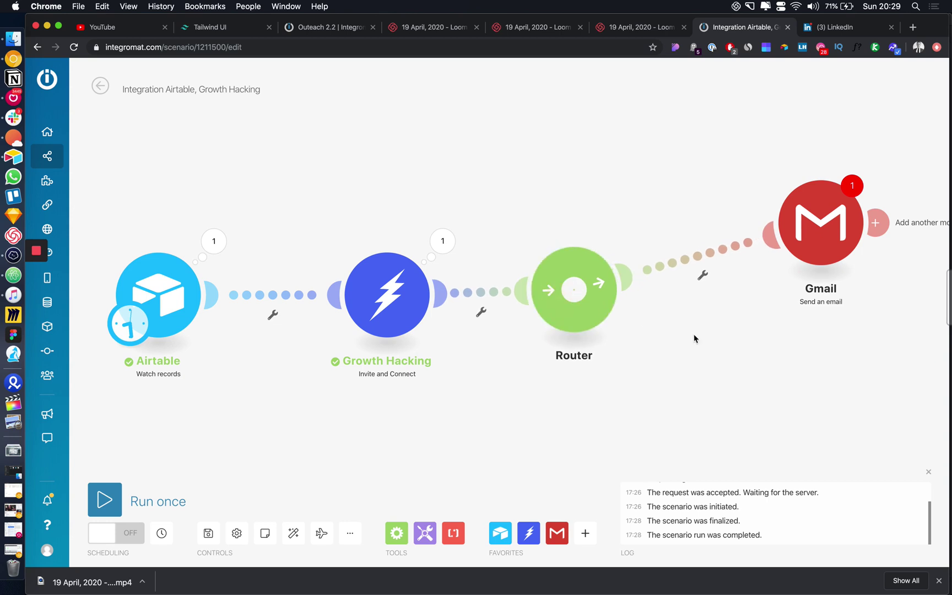
pyautogui.click(568, 317)
pyautogui.click(503, 360)
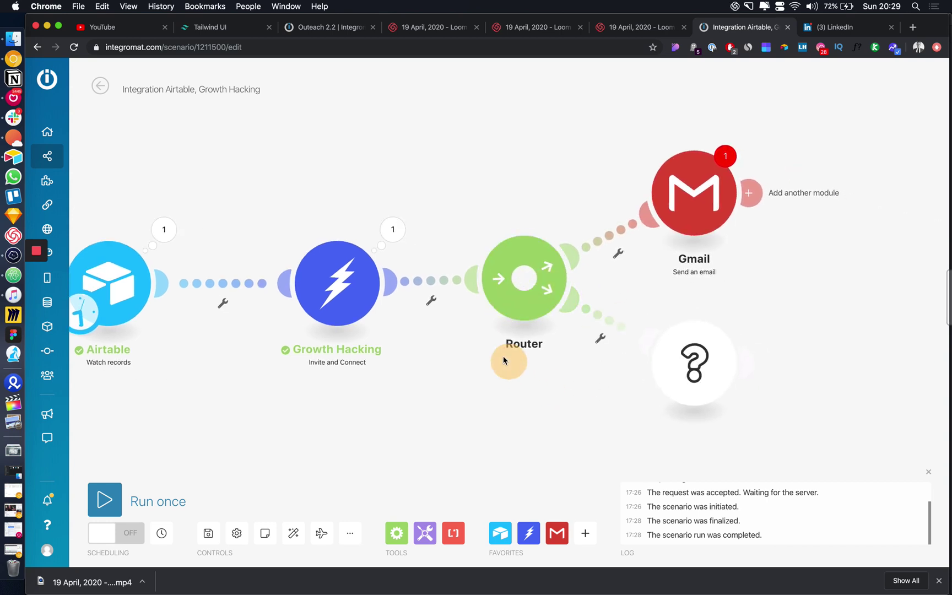
# Make the empty route module a HubSpot CRM Create a Record action
pyautogui.click(618, 335)
pyautogui.click(710, 380)
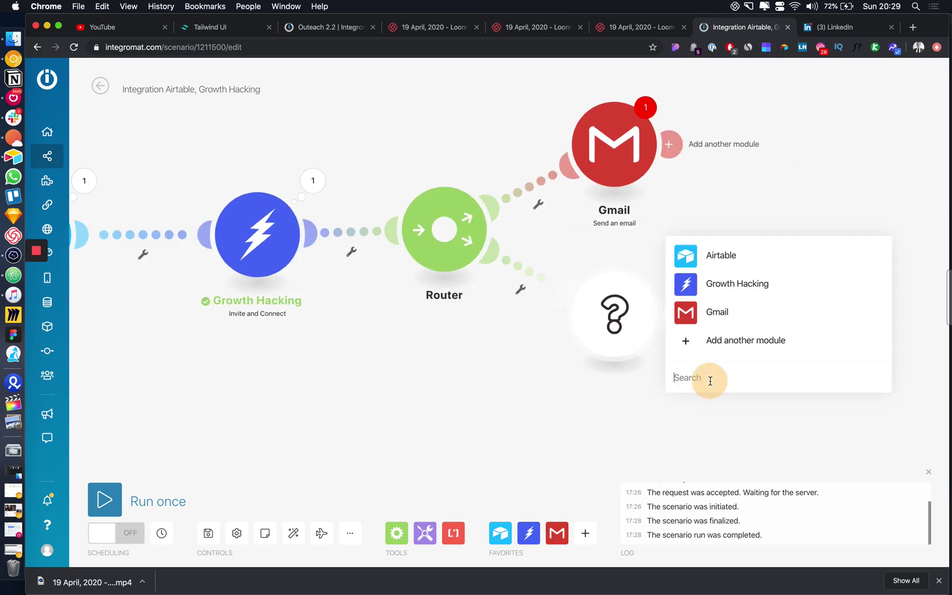
pyautogui.write('hubspot')
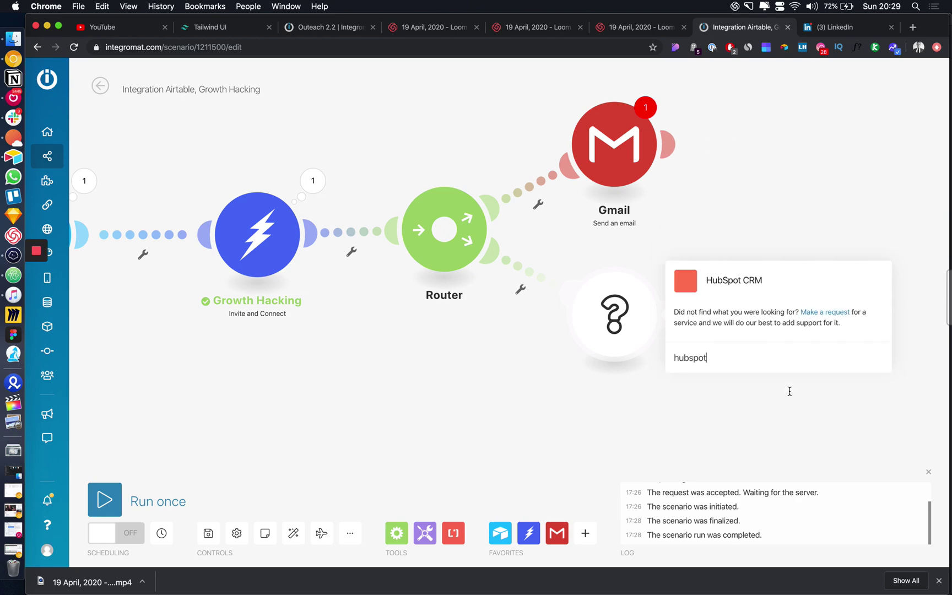
pyautogui.click(741, 277)
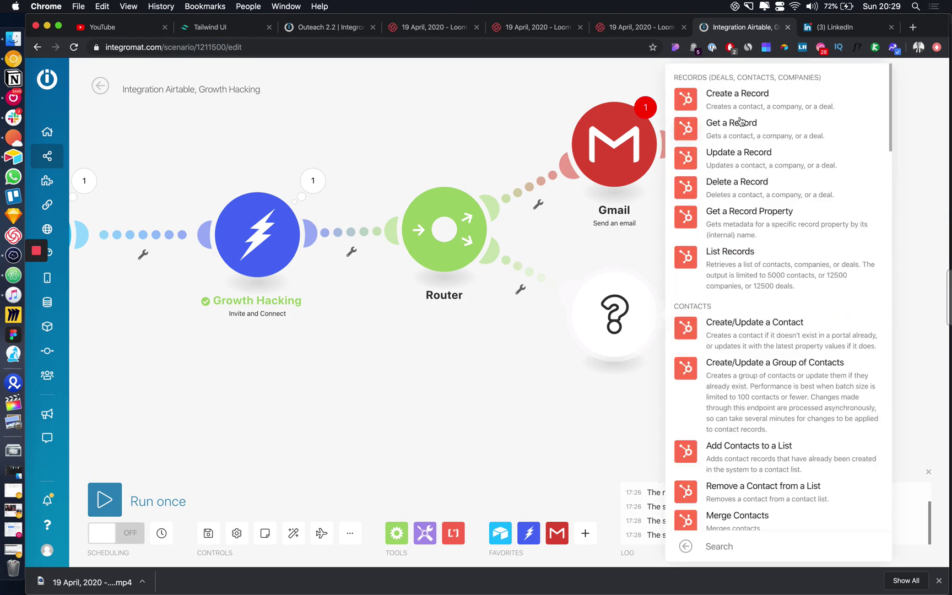
pyautogui.scroll(-15, 794, 370)
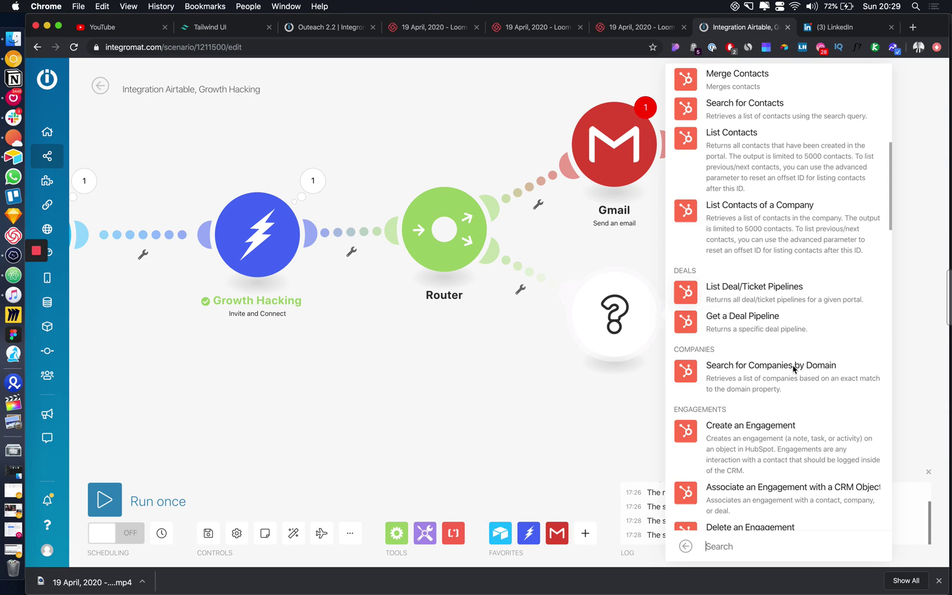
pyautogui.scroll(-15, 794, 369)
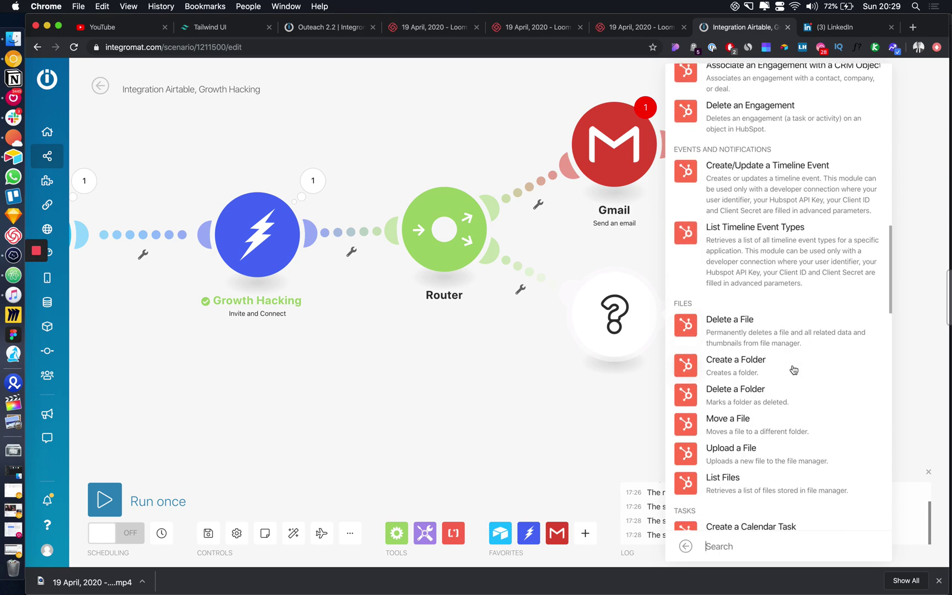
pyautogui.scroll(-5, 793, 369)
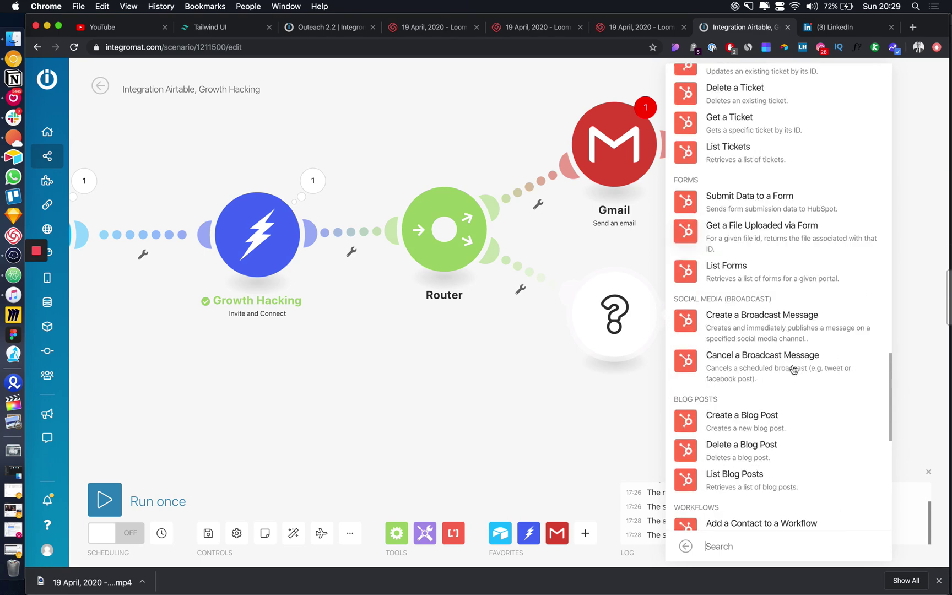
pyautogui.scroll(20, 793, 370)
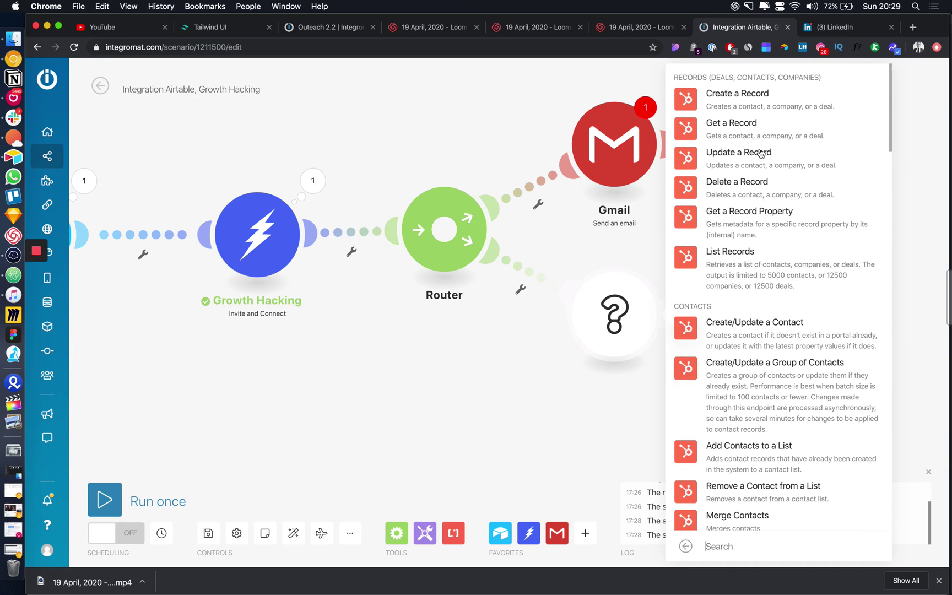
pyautogui.click(752, 99)
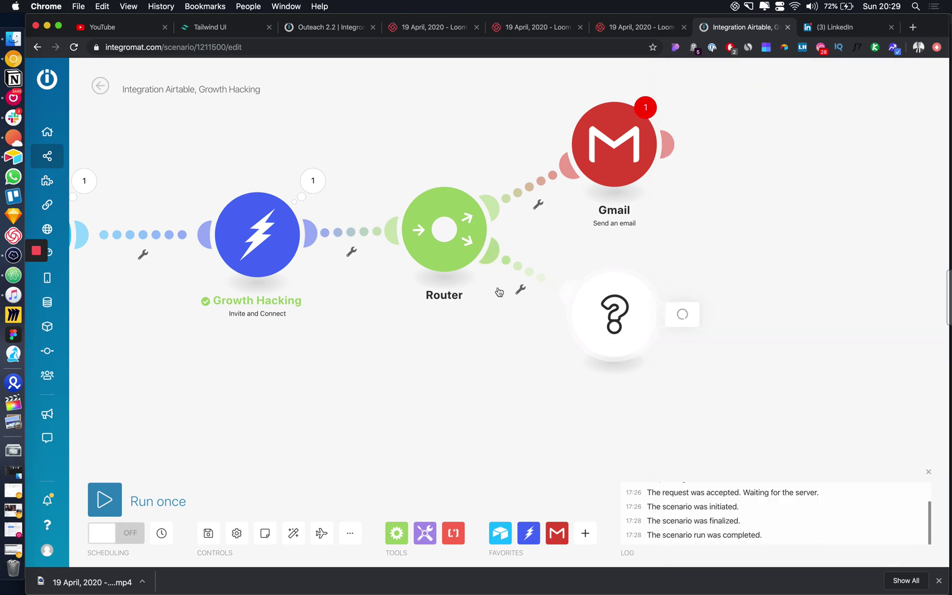
# Confirm the HubSpot CRM module, then open and close the Gmail module's settings
pyautogui.moveTo(463, 367); pyautogui.dragTo(531, 366)
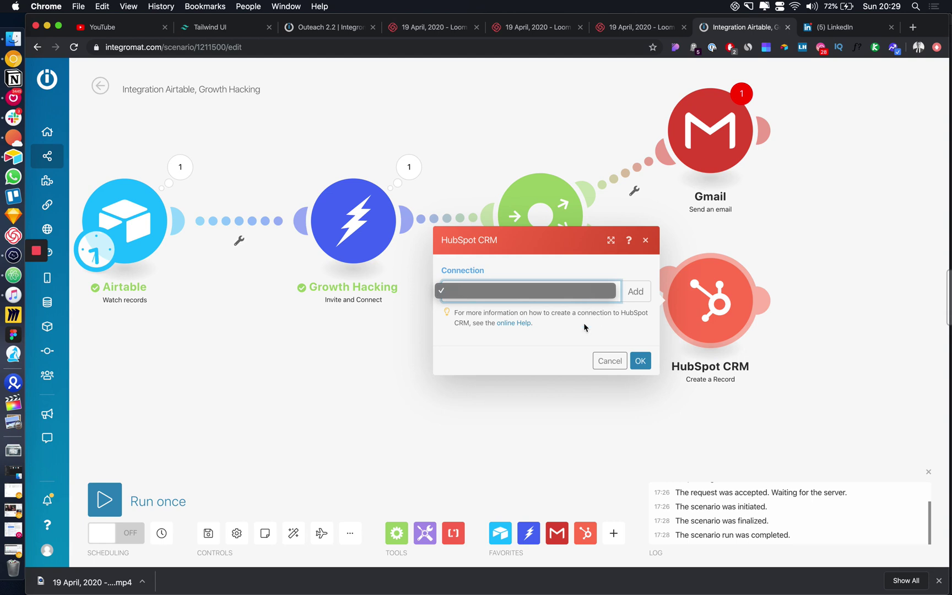
pyautogui.click(639, 363)
pyautogui.rightClick(677, 383)
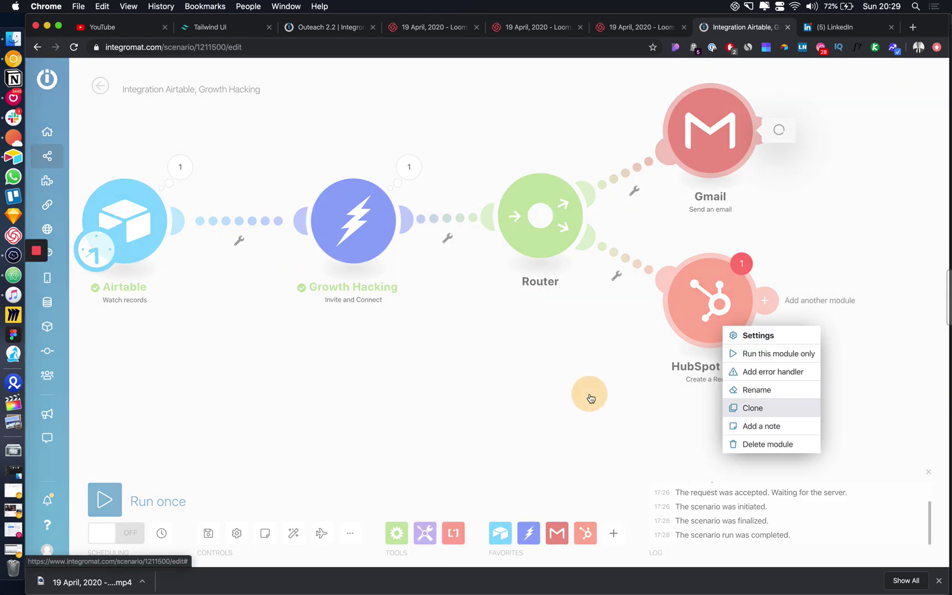
pyautogui.click(591, 397)
pyautogui.click(297, 444)
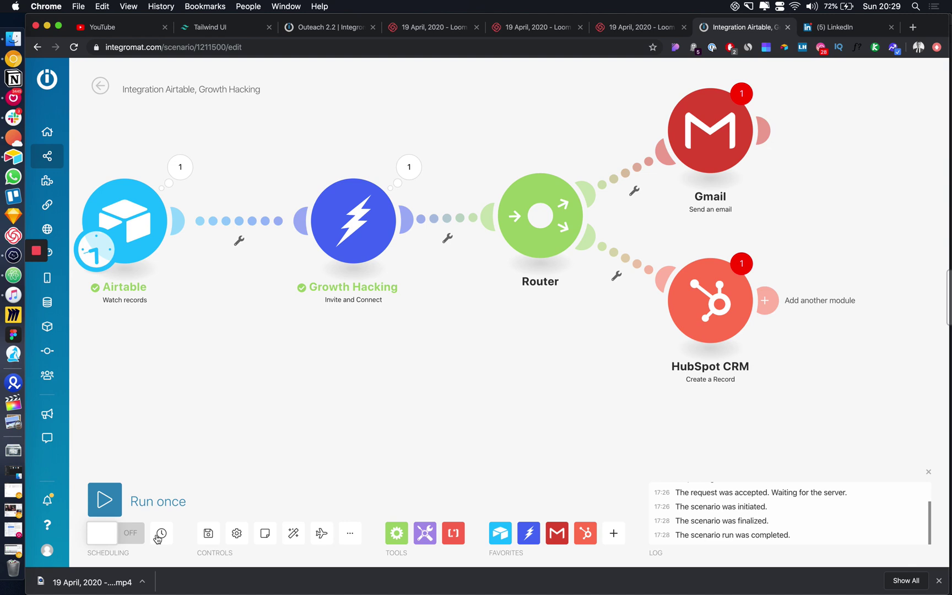